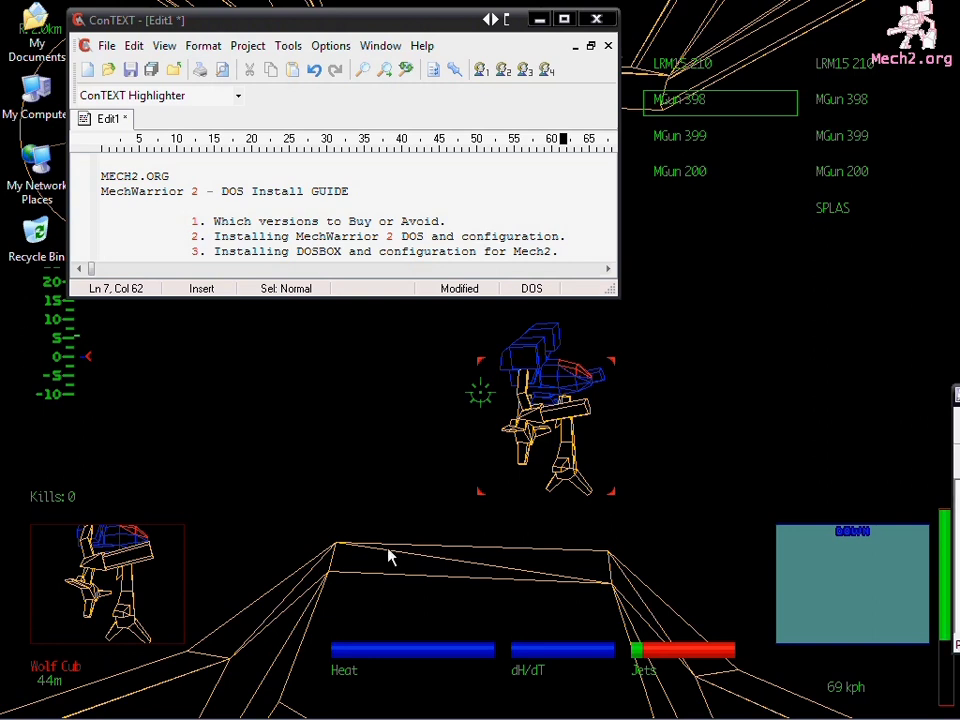
Switch to Opera and examine the forum thread's list of MechWarrior 2 versions to avoid, including the Softkey/AOL disc.
{"action": "left_click", "coordinate": [230, 703]}
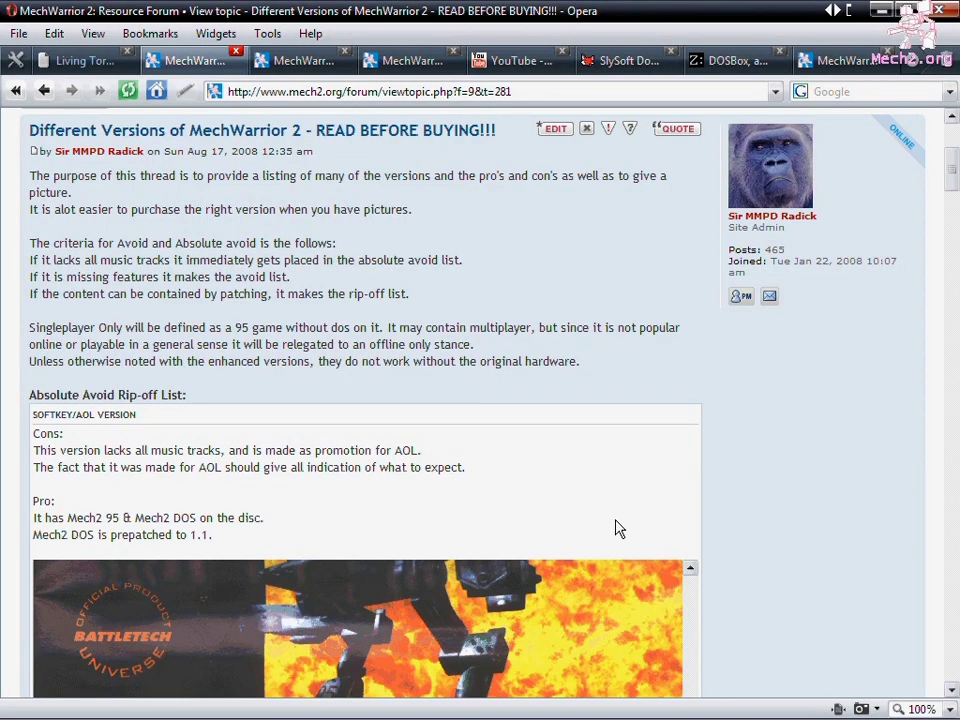
{"action": "scroll", "coordinate": [617, 528], "scroll_direction": "down", "scroll_amount": 10}
{"action": "scroll", "coordinate": [836, 537], "scroll_direction": "down", "scroll_amount": 2}
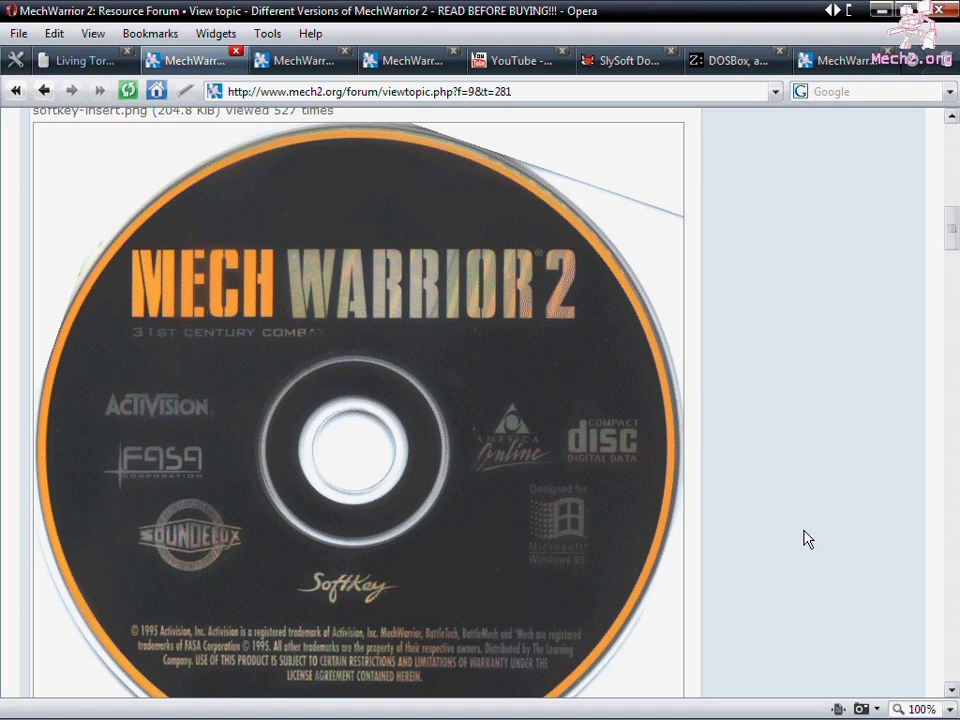
{"action": "scroll", "coordinate": [800, 545], "scroll_direction": "down", "scroll_amount": 4}
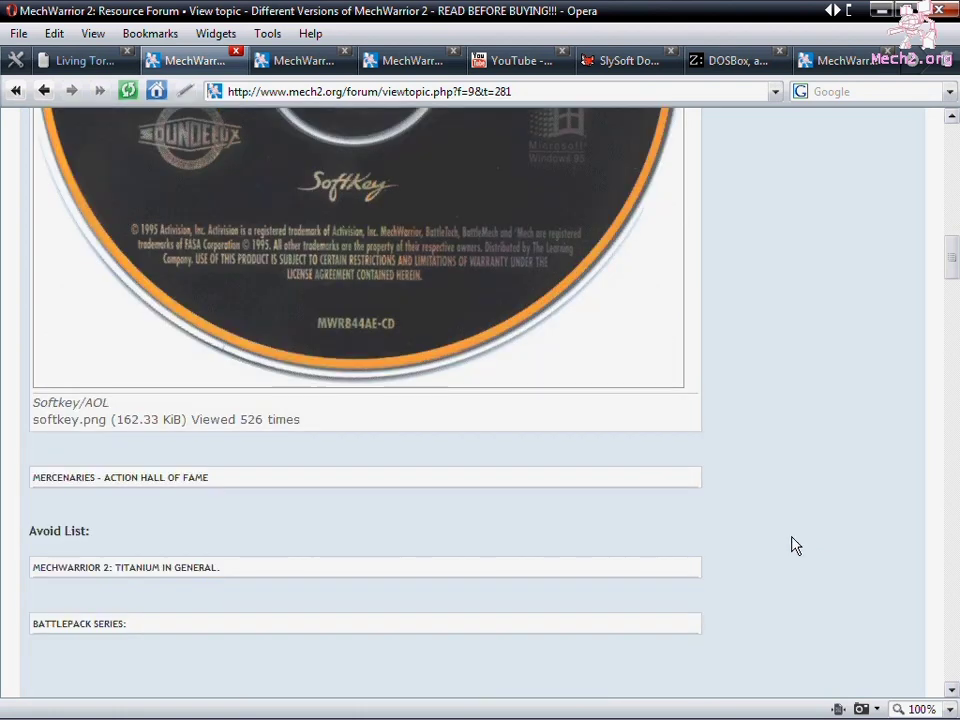
Examine the forum thread's disc pictures and notes for the better MechWarrior 2 versions, down to the DOS 1.1 CD.
{"action": "scroll", "coordinate": [793, 546], "scroll_direction": "down", "scroll_amount": 10}
{"action": "scroll", "coordinate": [790, 547], "scroll_direction": "down", "scroll_amount": 2}
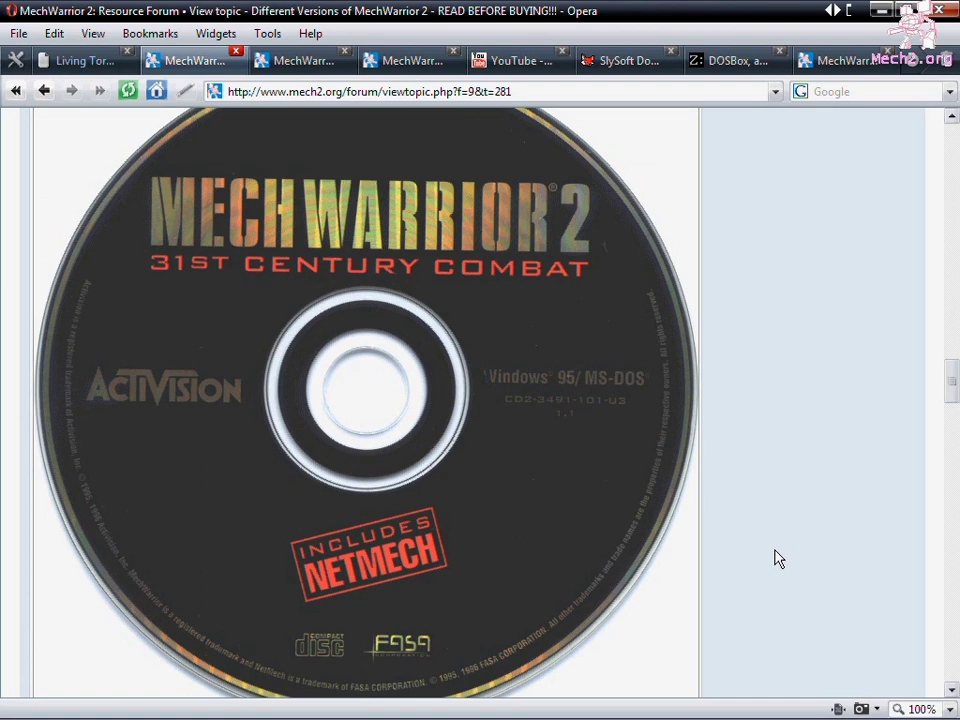
{"action": "scroll", "coordinate": [782, 557], "scroll_direction": "down", "scroll_amount": 7}
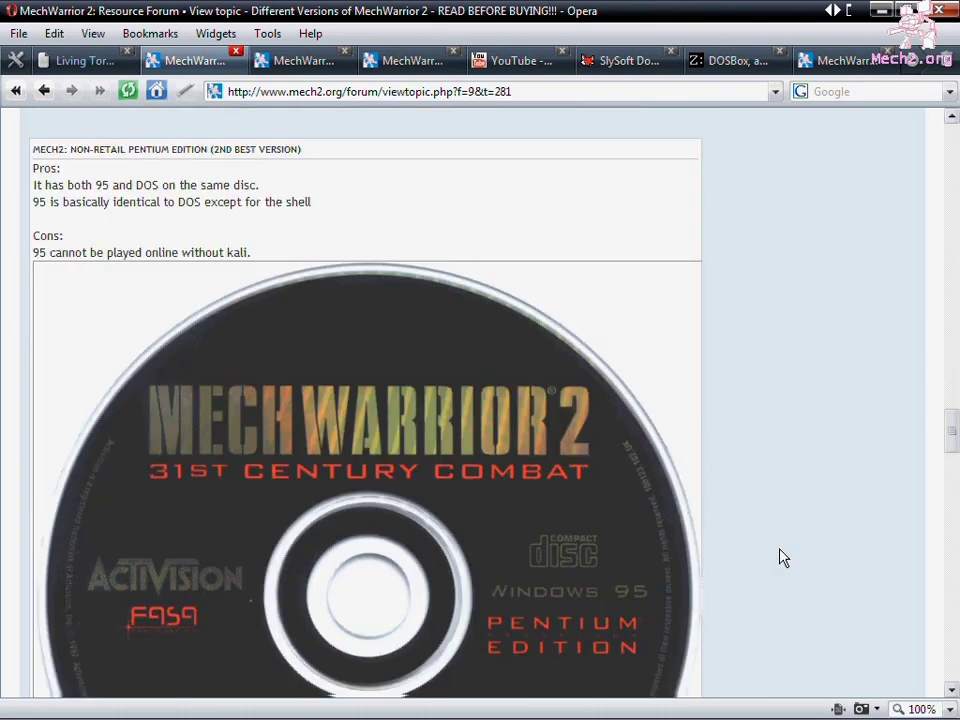
{"action": "scroll", "coordinate": [782, 557], "scroll_direction": "down", "scroll_amount": 3}
{"action": "scroll", "coordinate": [782, 557], "scroll_direction": "down", "scroll_amount": 3}
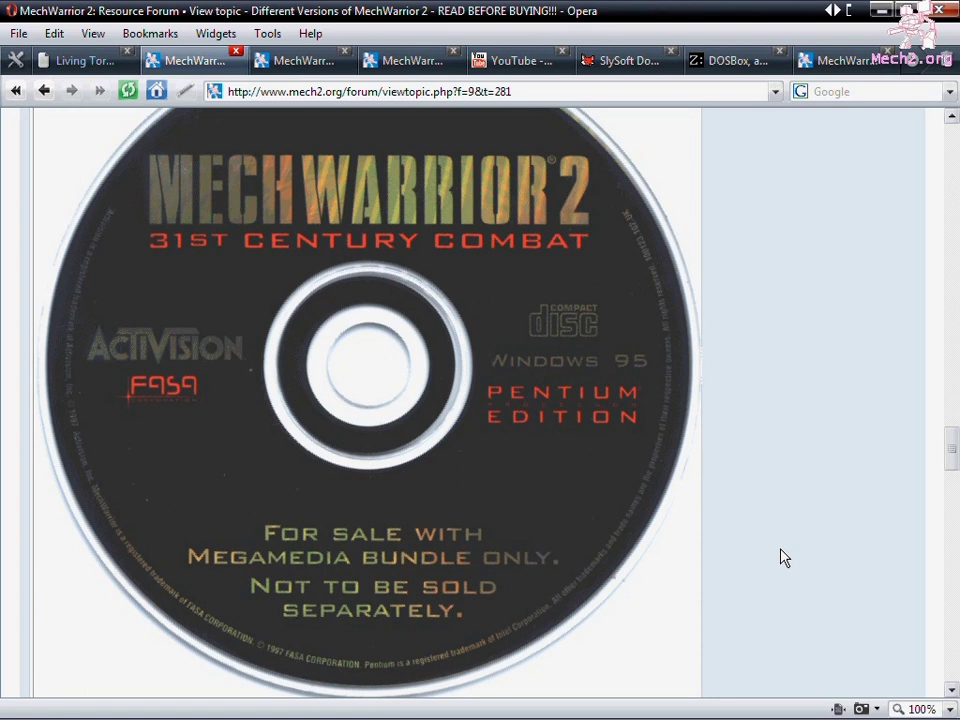
{"action": "scroll", "coordinate": [785, 557], "scroll_direction": "down", "scroll_amount": 10}
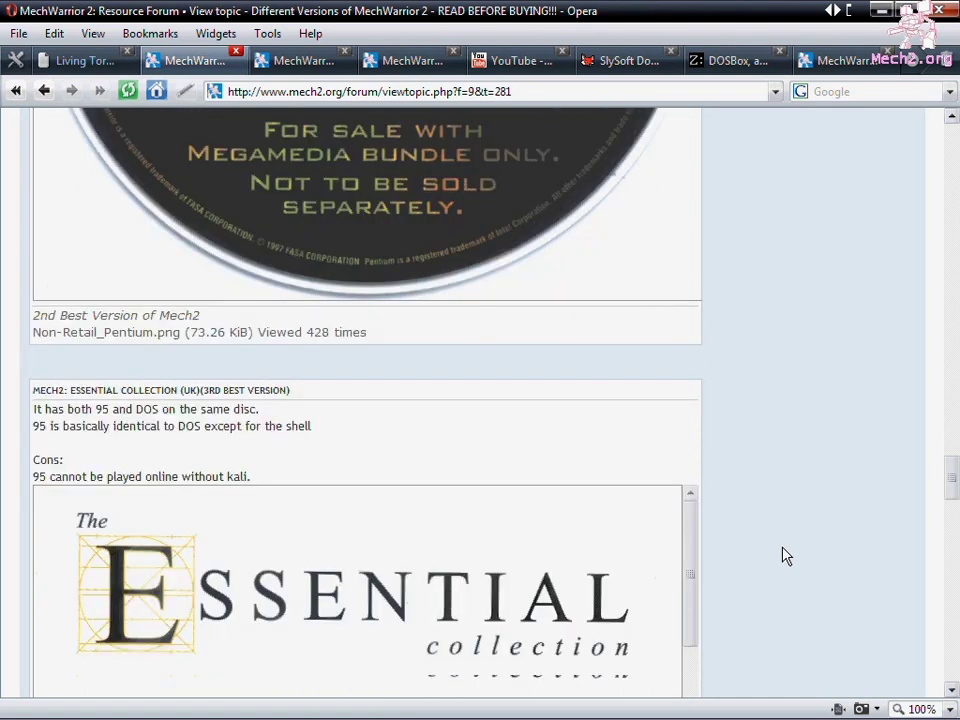
{"action": "scroll", "coordinate": [785, 557], "scroll_direction": "down", "scroll_amount": 10}
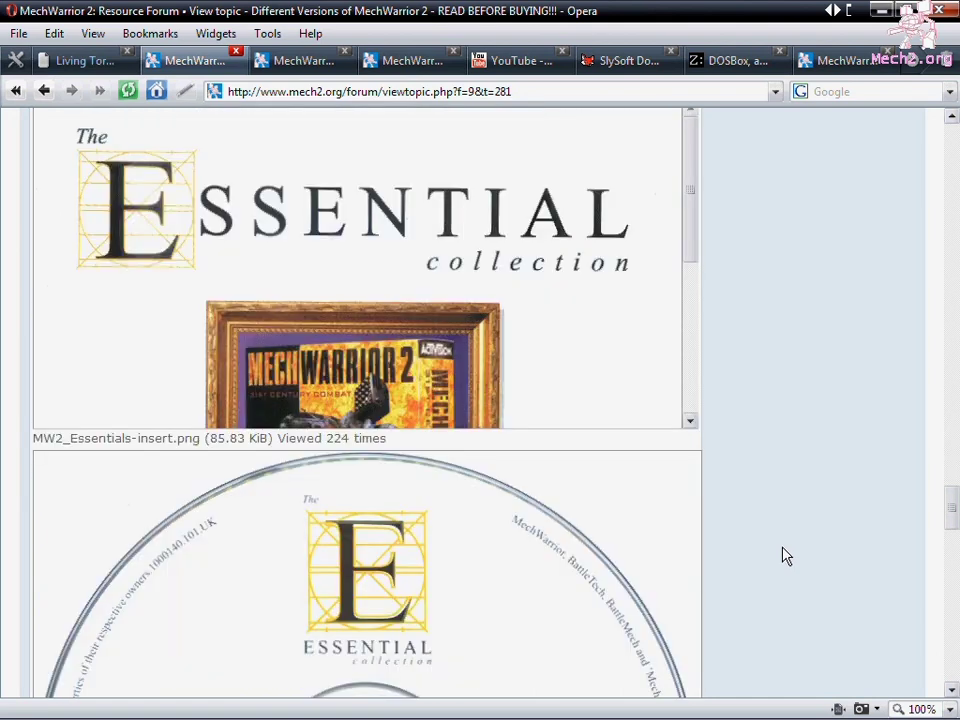
{"action": "scroll", "coordinate": [785, 557], "scroll_direction": "down", "scroll_amount": 8}
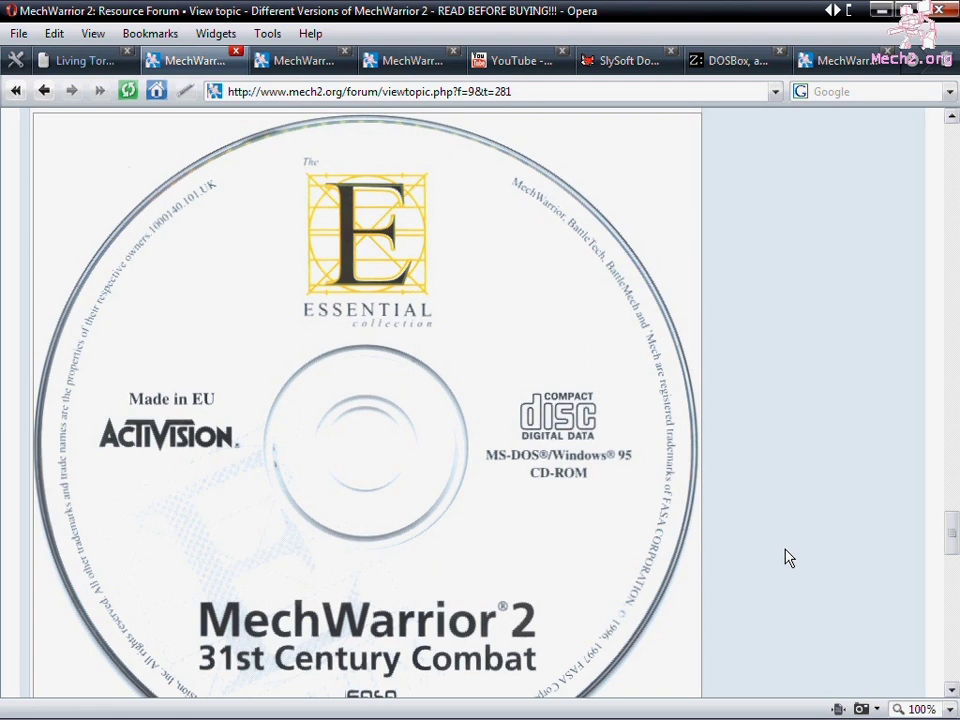
{"action": "scroll", "coordinate": [787, 558], "scroll_direction": "down", "scroll_amount": 5}
{"action": "scroll", "coordinate": [787, 558], "scroll_direction": "down", "scroll_amount": 8}
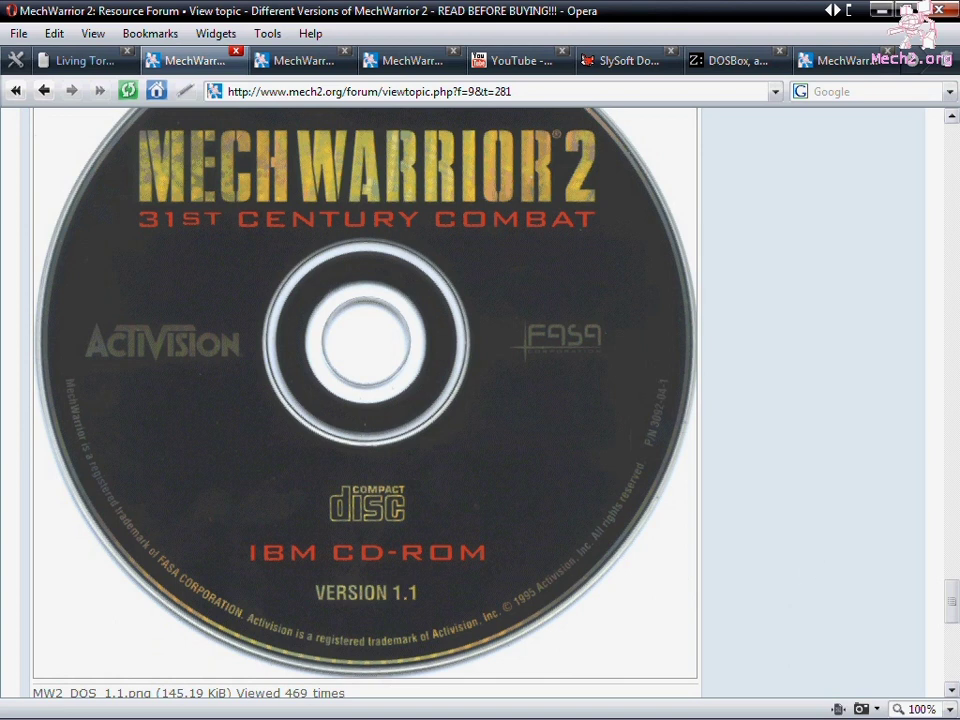
Run MINST.EXE from the MECH2 (D:) disc, ignoring the hard-disk access warning, and choose to install MechWarrior 2 anyway.
{"action": "left_click", "coordinate": [348, 706]}
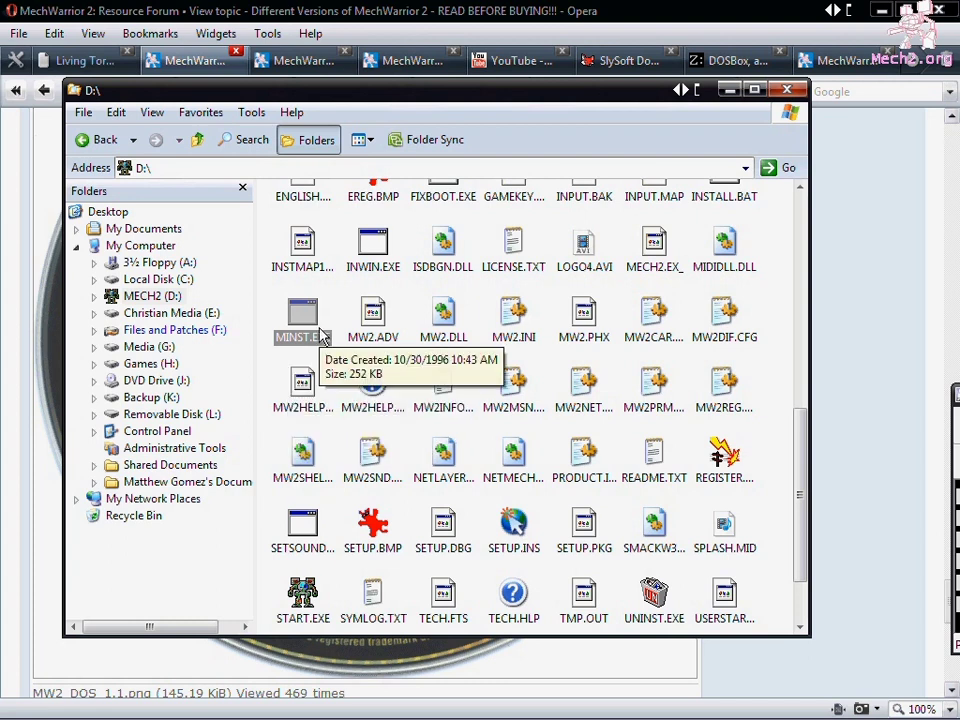
{"action": "double_click", "coordinate": [318, 334]}
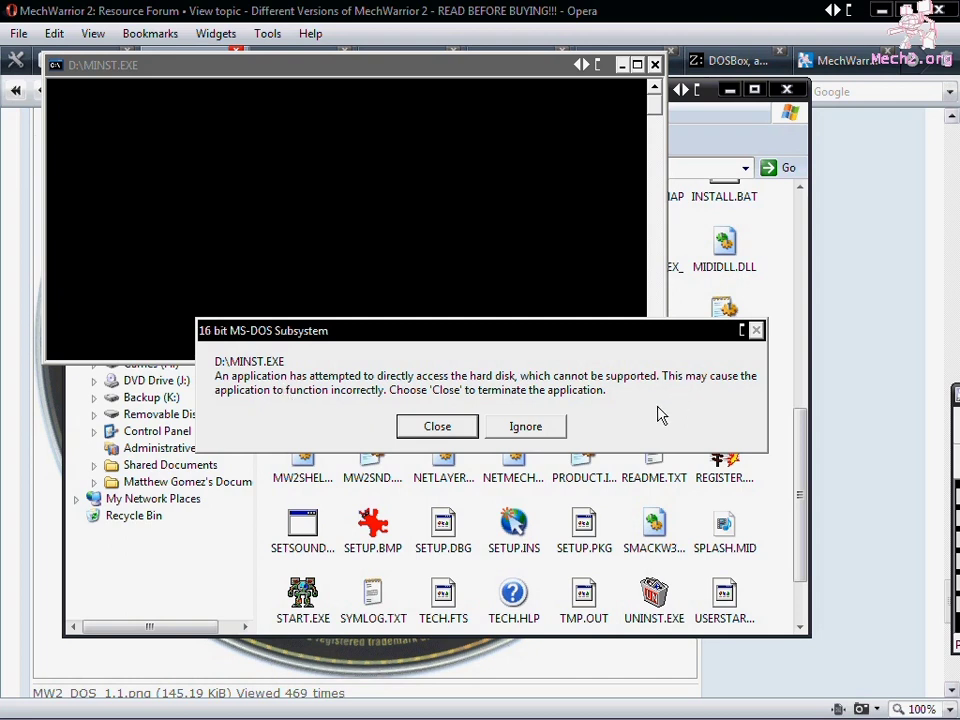
{"action": "left_click", "coordinate": [525, 426]}
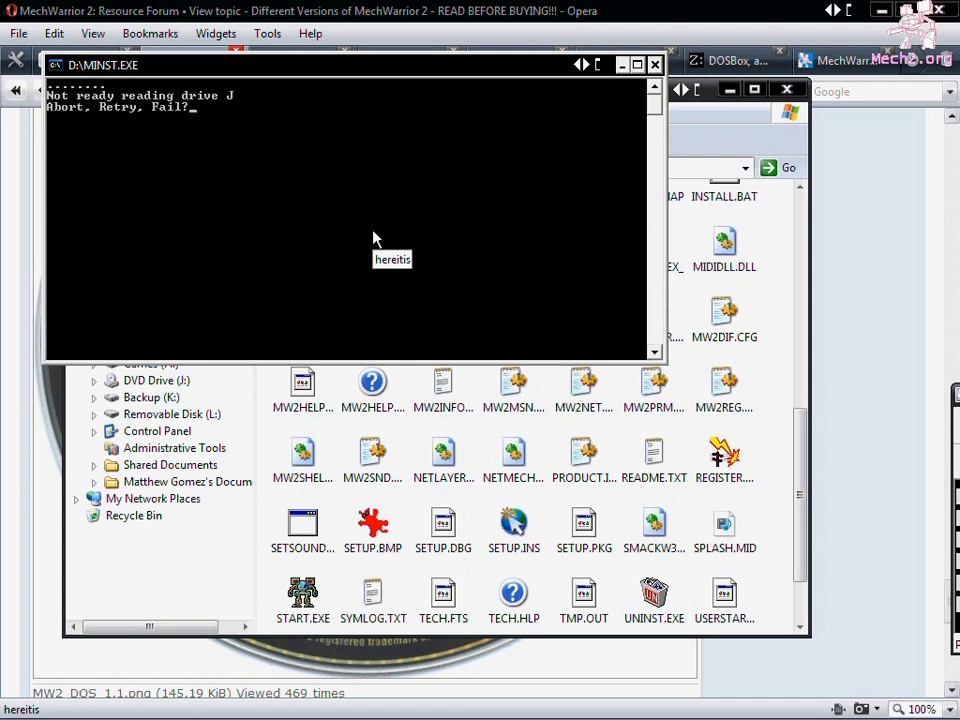
{"action": "key", "text": "r"}
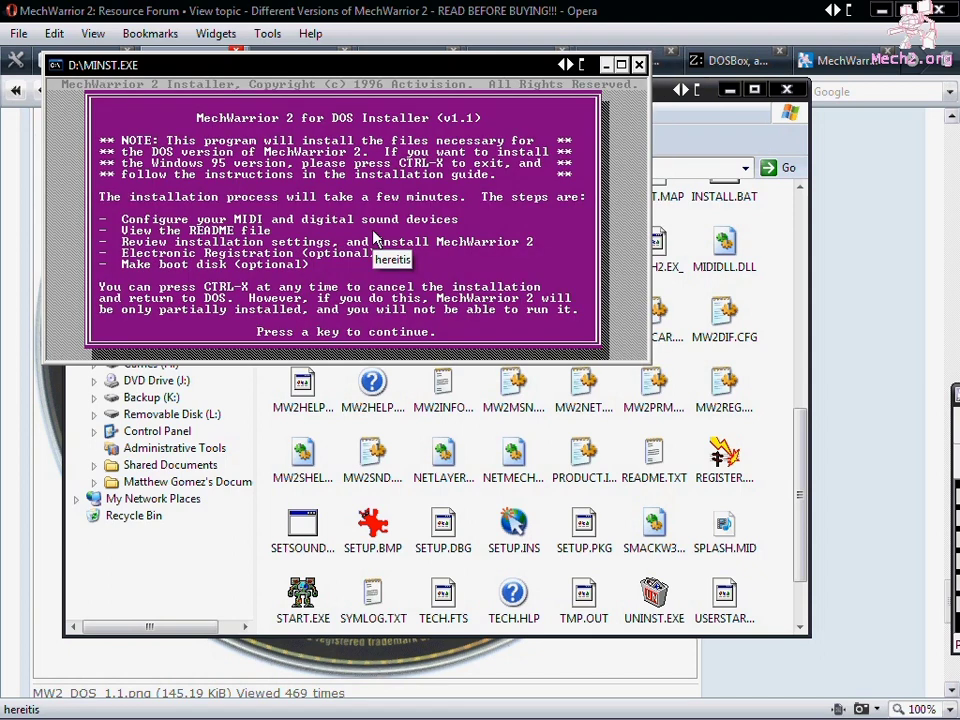
{"action": "key", "text": "Return"}
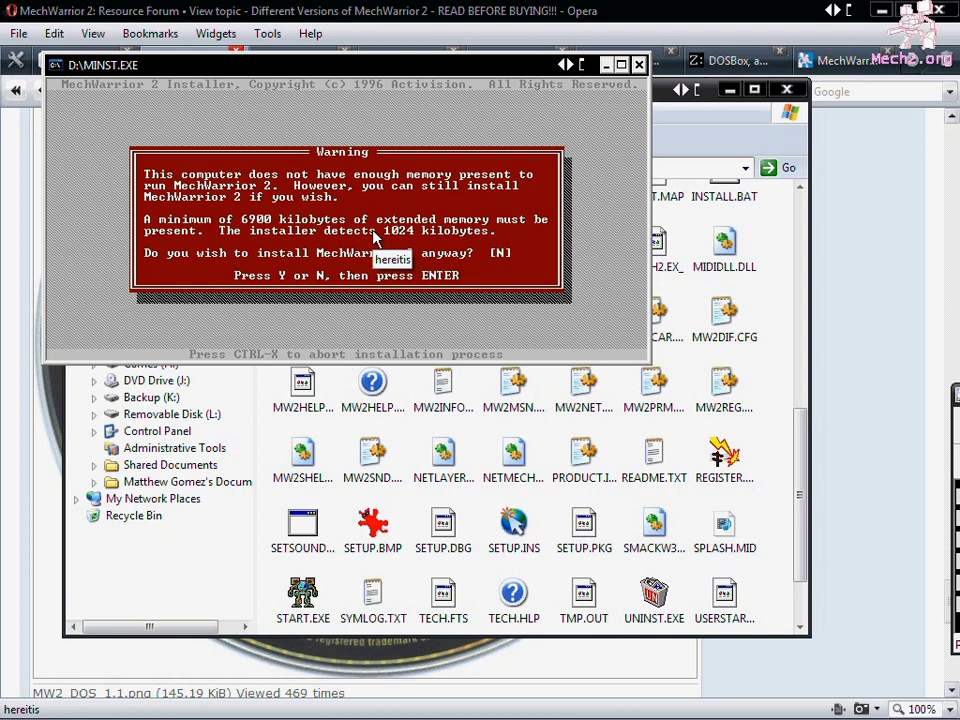
{"action": "type", "text": "y"}
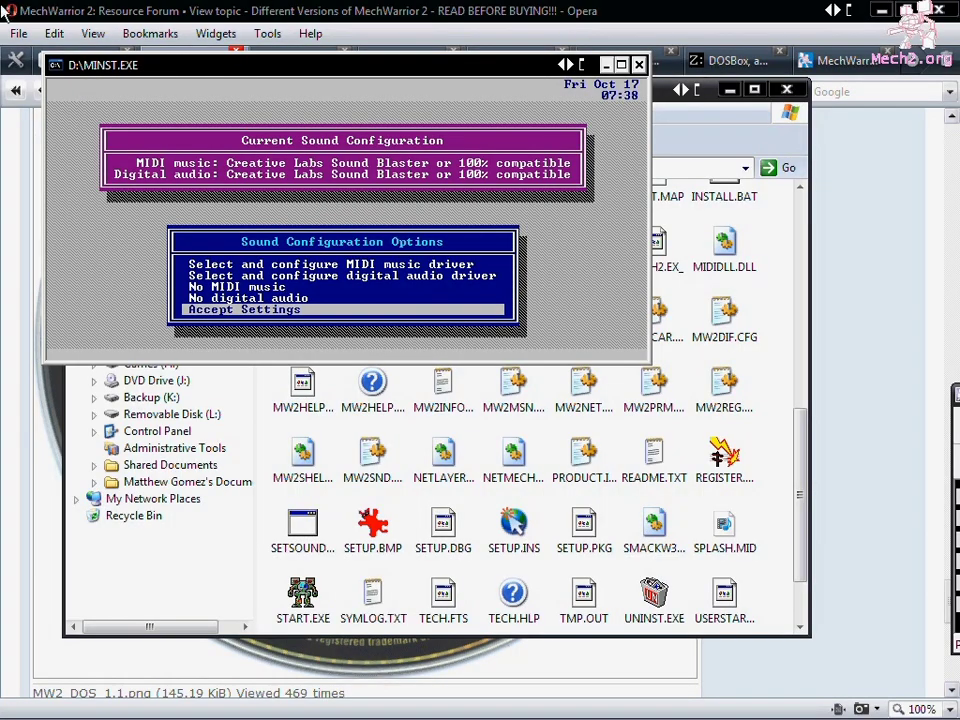
Configure the installer's MIDI music driver for Creative Labs Sound Blaster or 100% compatible and save it.
{"action": "key", "text": "Down"}
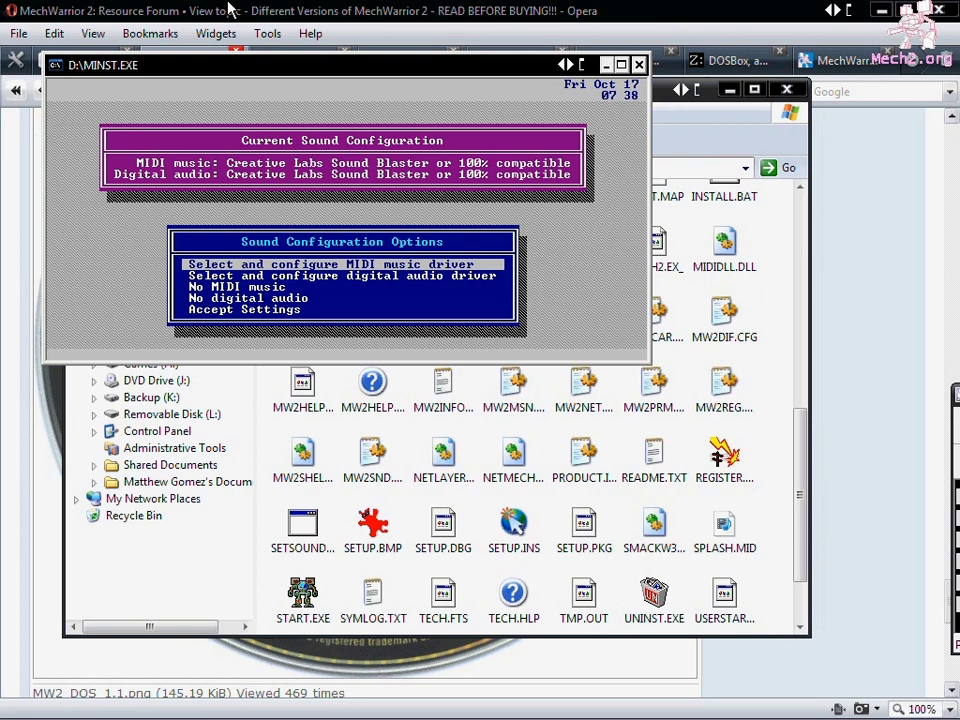
{"action": "key", "text": "Return"}
{"action": "key", "text": "Return"}
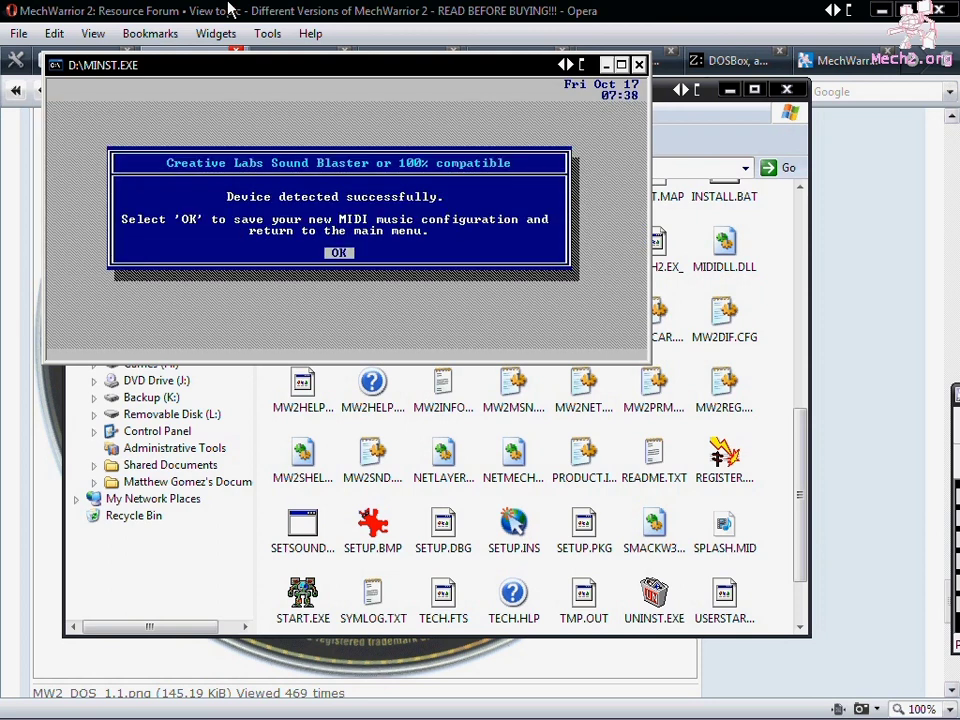
{"action": "key", "text": "Return"}
Configure the digital audio driver for Creative Labs Sound Blaster or 100% compatible and accept the sound settings.
{"action": "key", "text": "Return"}
{"action": "key", "text": "Return"}
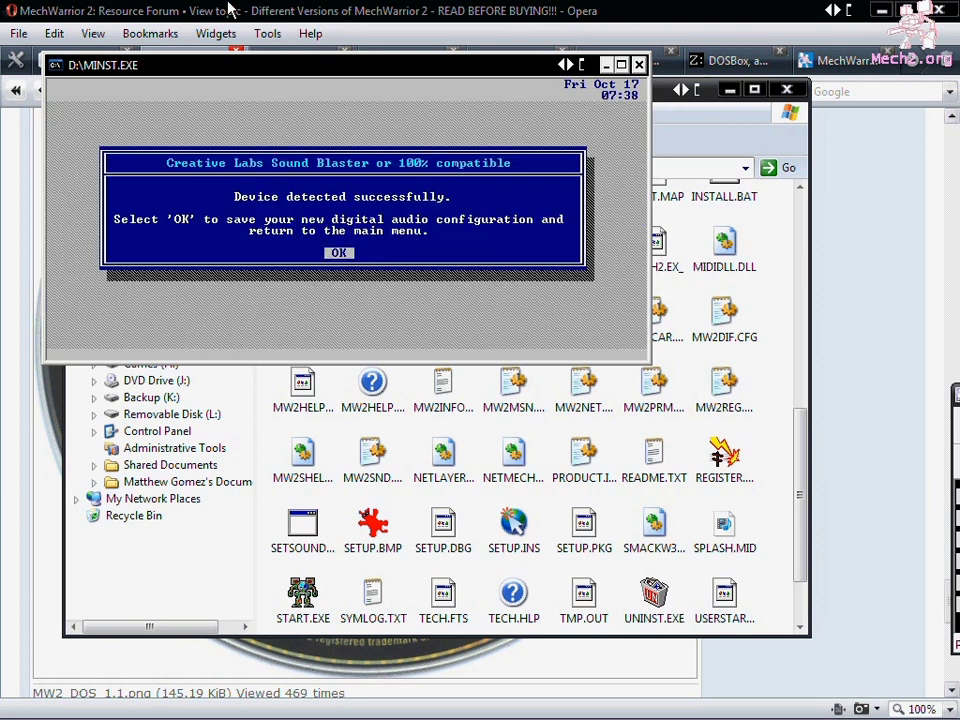
{"action": "key", "text": "Return"}
{"action": "key", "text": "Down"}
{"action": "key", "text": "Down"}
{"action": "key", "text": "Down"}
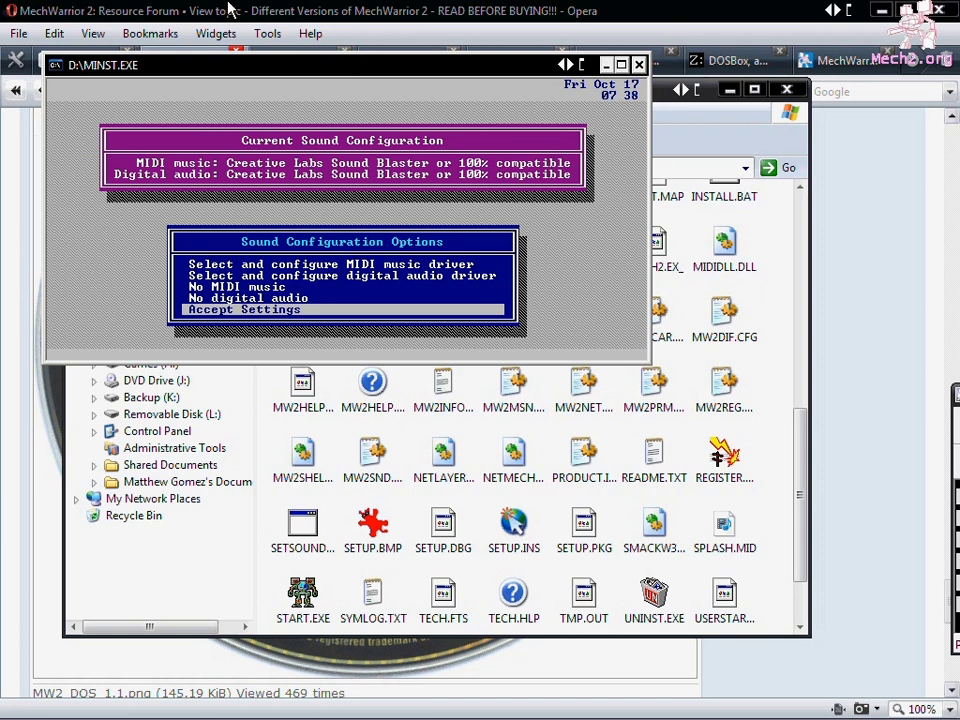
{"action": "key", "text": "Return"}
{"action": "key", "text": "Escape"}
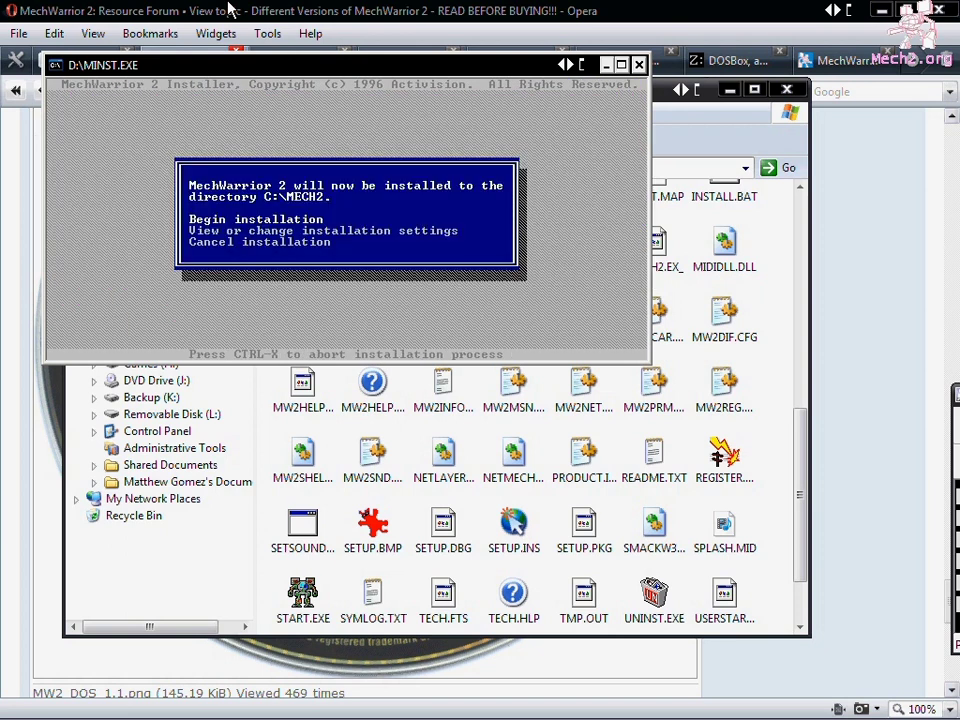
In the installation settings, enable the display detail, object density and chunky explosions performance options.
{"action": "key", "text": "Down"}
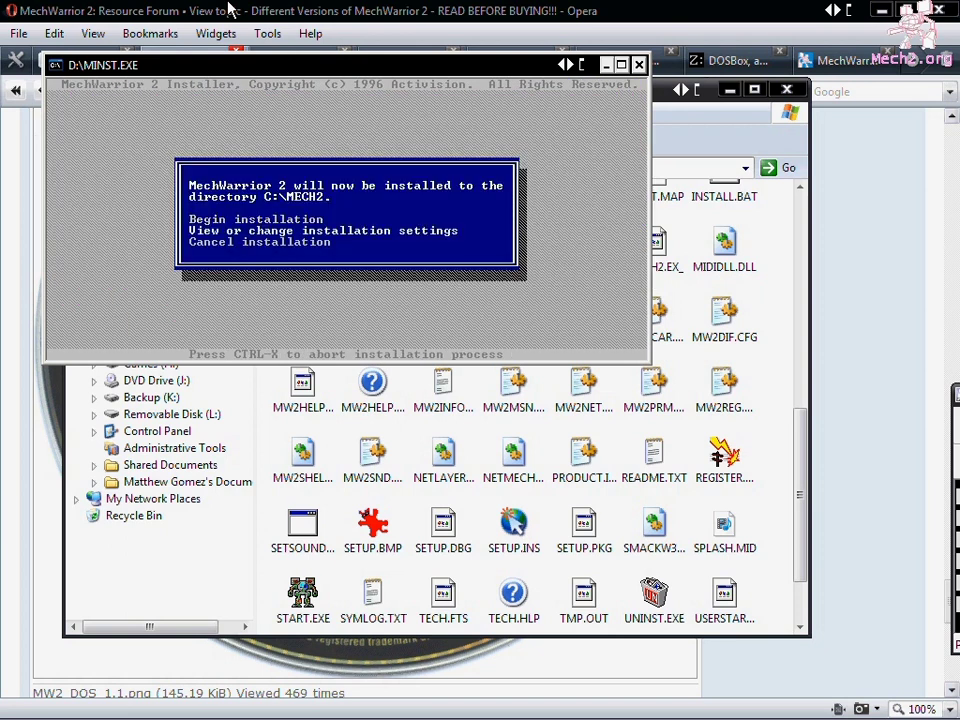
{"action": "key", "text": "Return"}
{"action": "key", "text": "Down"}
{"action": "key", "text": "Down"}
{"action": "key", "text": "Down"}
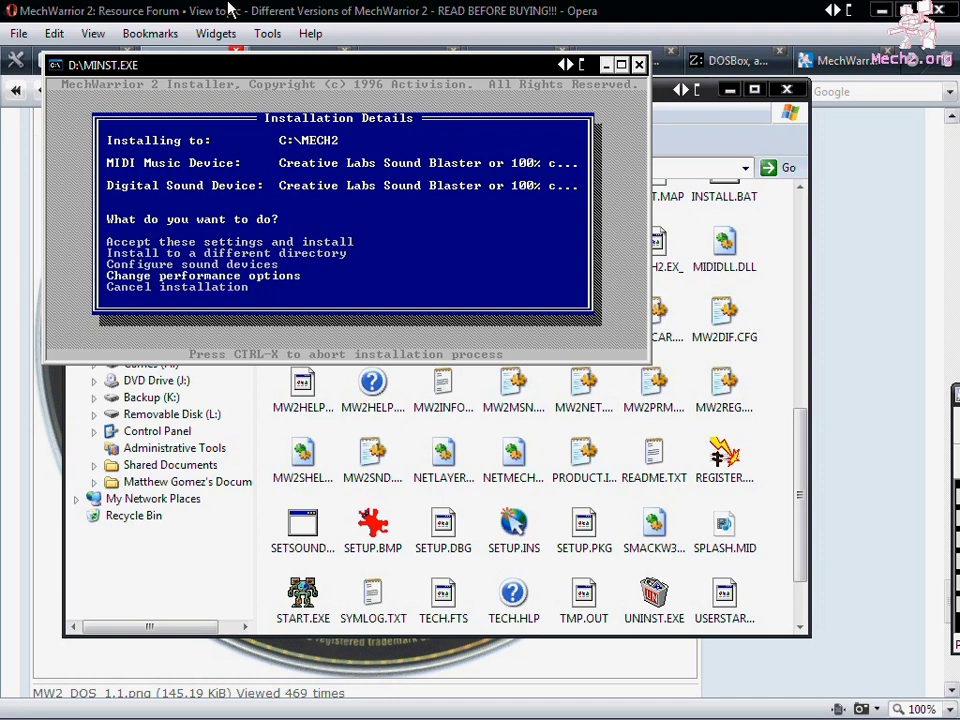
{"action": "key", "text": "Return"}
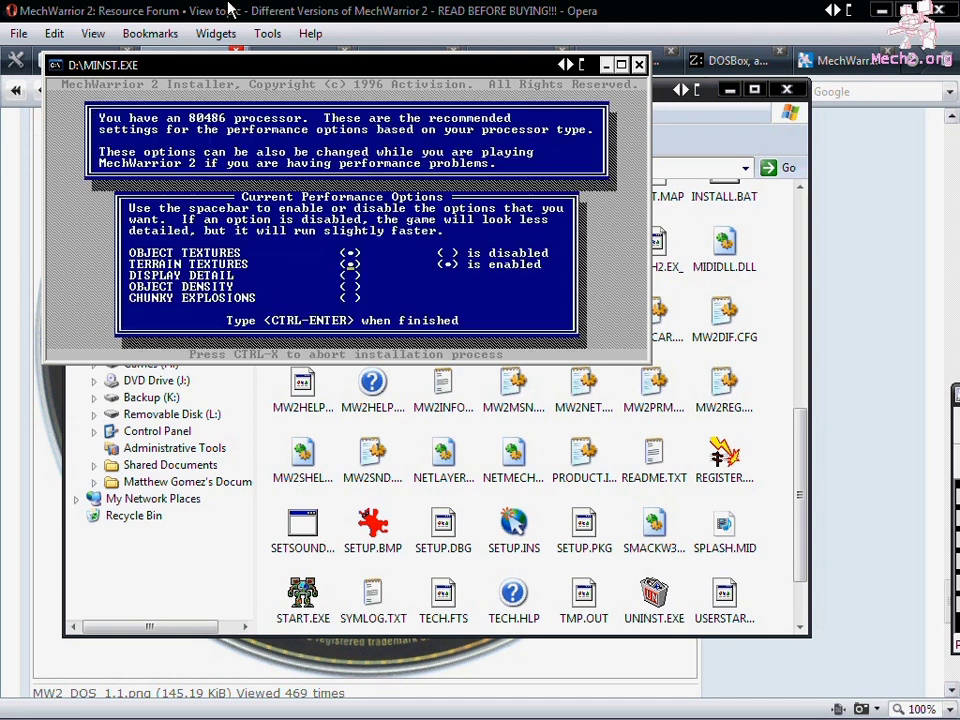
{"action": "key", "text": "Down"}
{"action": "key", "text": "space"}
{"action": "key", "text": "Down"}
{"action": "key", "text": "space"}
{"action": "key", "text": "Down"}
{"action": "key", "text": "space"}
{"action": "key", "text": "ctrl+Return"}
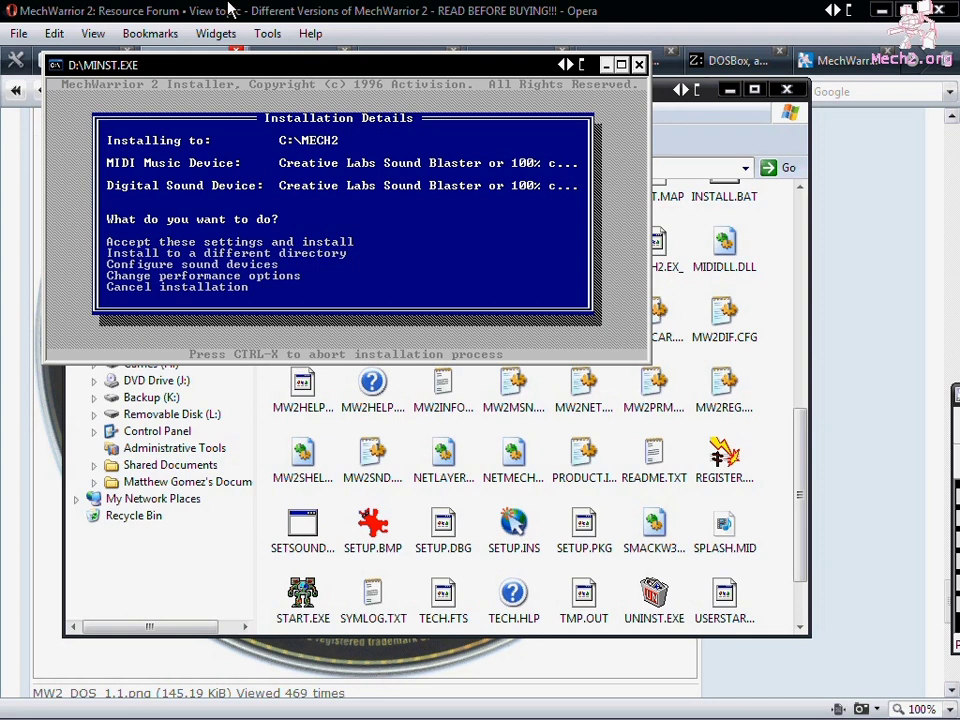
Accept the settings and start installing to C:\MECH2 with the Recommended installation option.
{"action": "key", "text": "Return"}
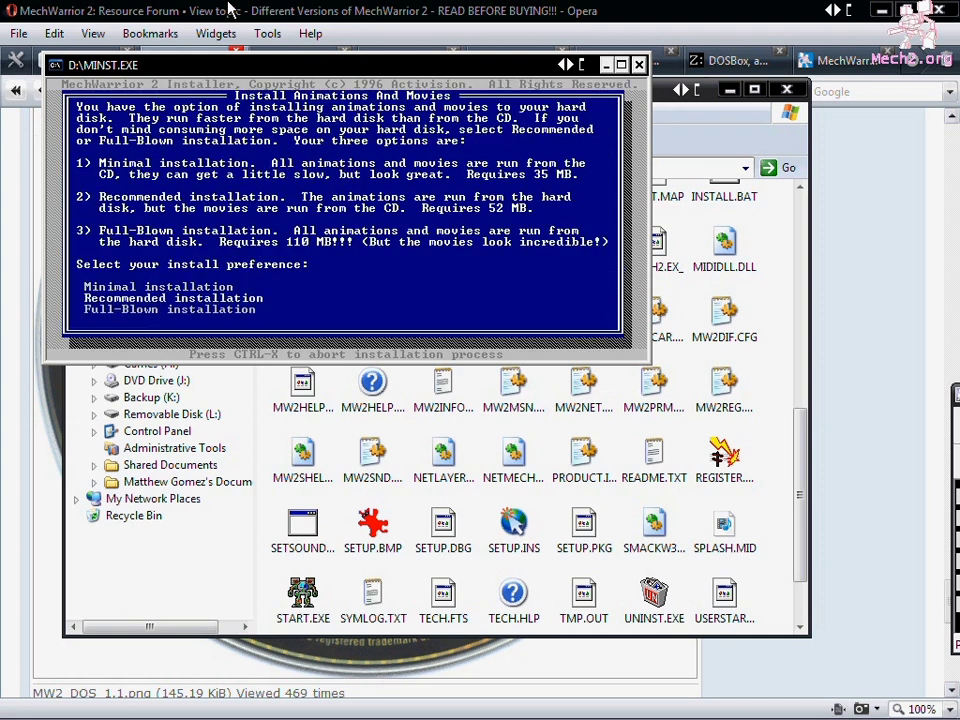
{"action": "key", "text": "Return"}
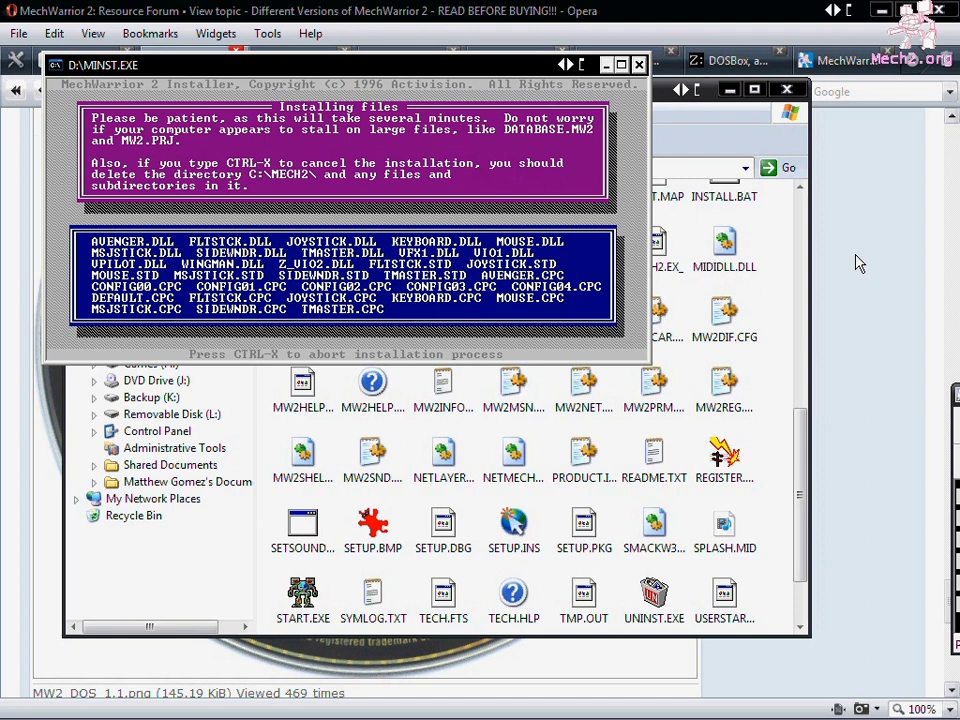
Bring up the SlySoft download page in Opera and launch CloneCD from the installed programs.
{"action": "left_click", "coordinate": [634, 33]}
{"action": "left_click", "coordinate": [622, 60]}
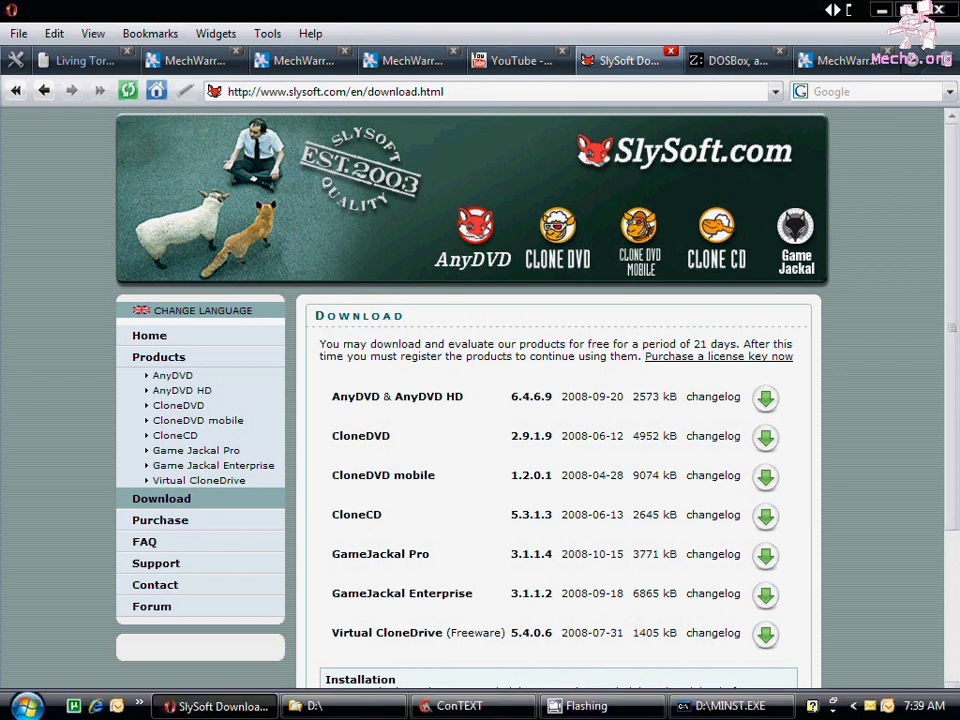
{"action": "left_click", "coordinate": [25, 706]}
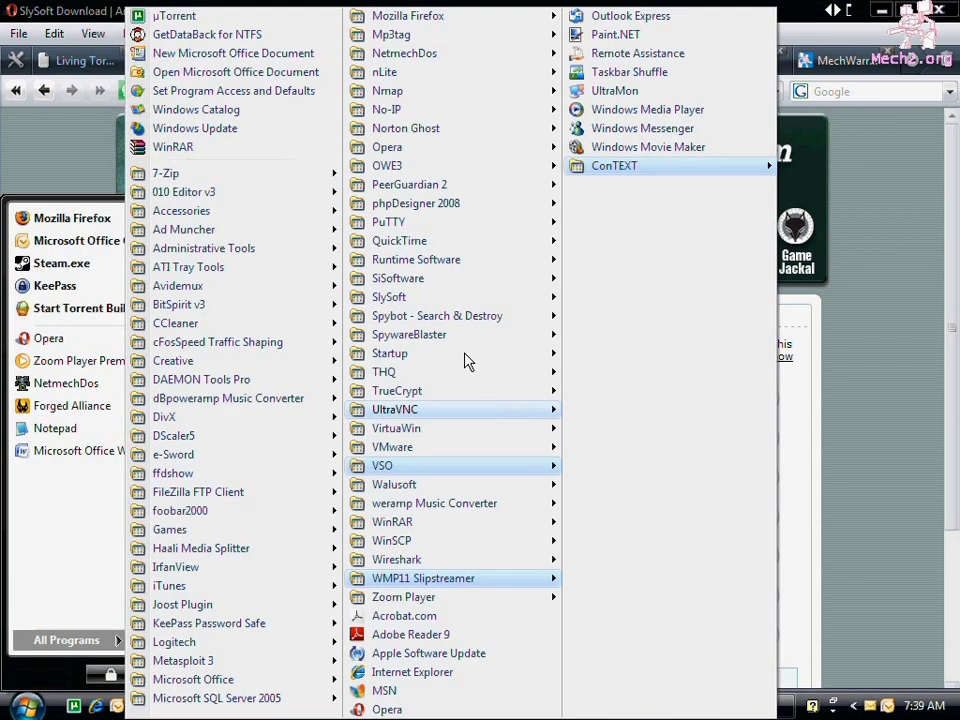
{"action": "mouse_move", "coordinate": [480, 452]}
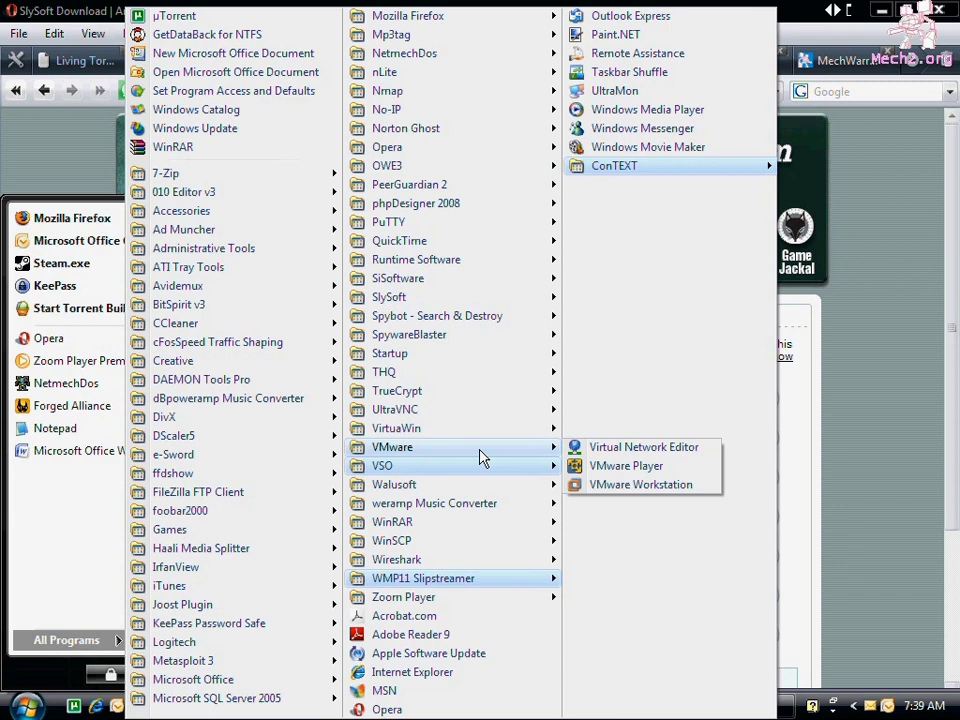
{"action": "mouse_move", "coordinate": [460, 318]}
{"action": "mouse_move", "coordinate": [441, 172]}
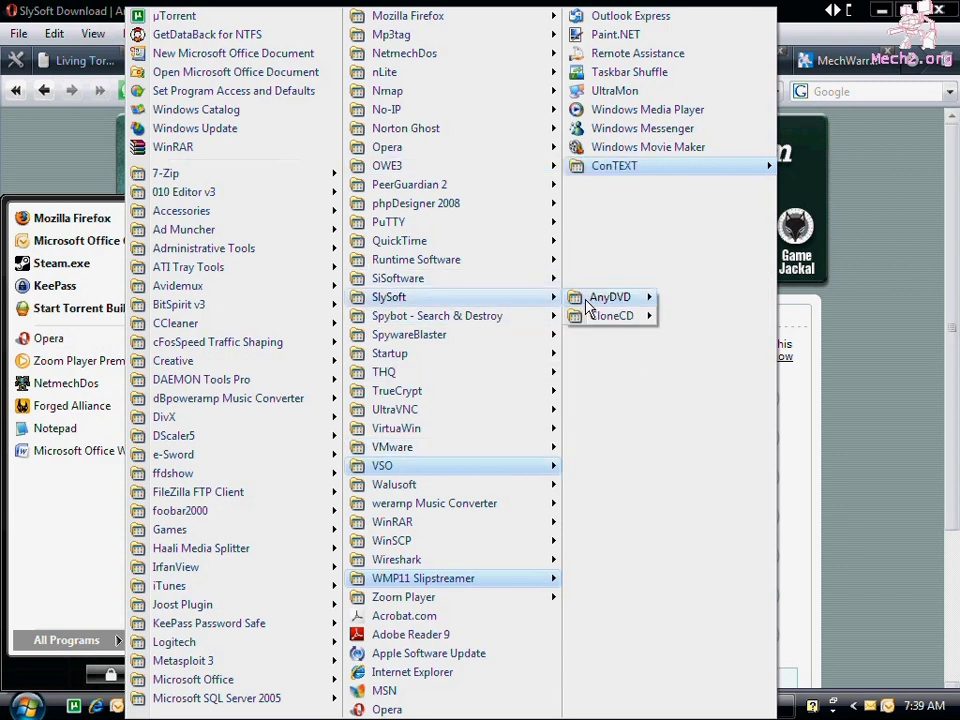
{"action": "mouse_move", "coordinate": [600, 315]}
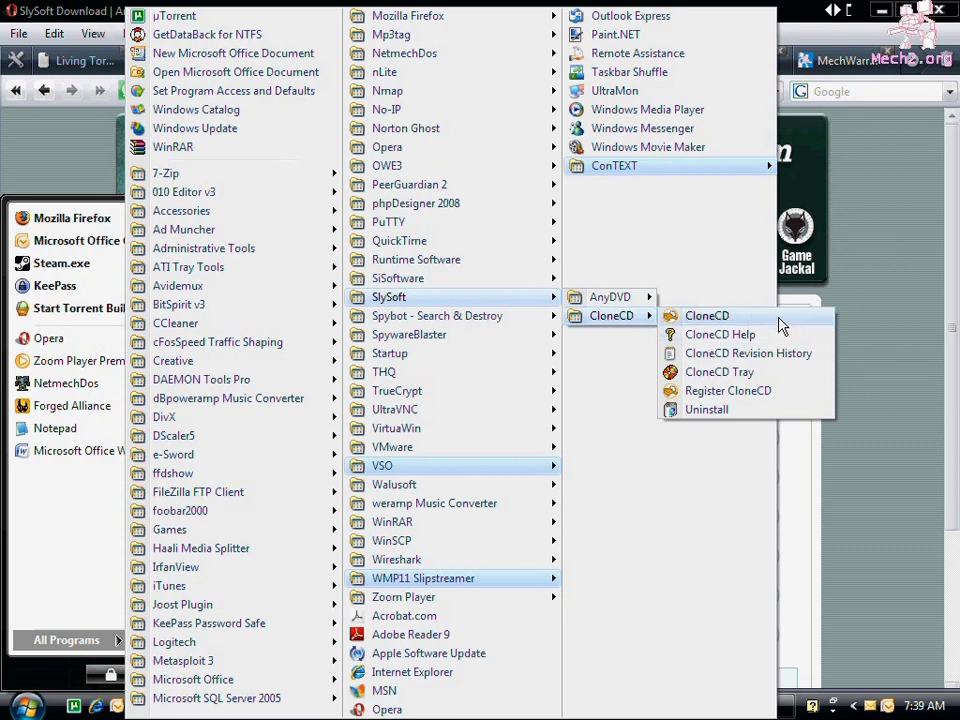
{"action": "left_click", "coordinate": [779, 319]}
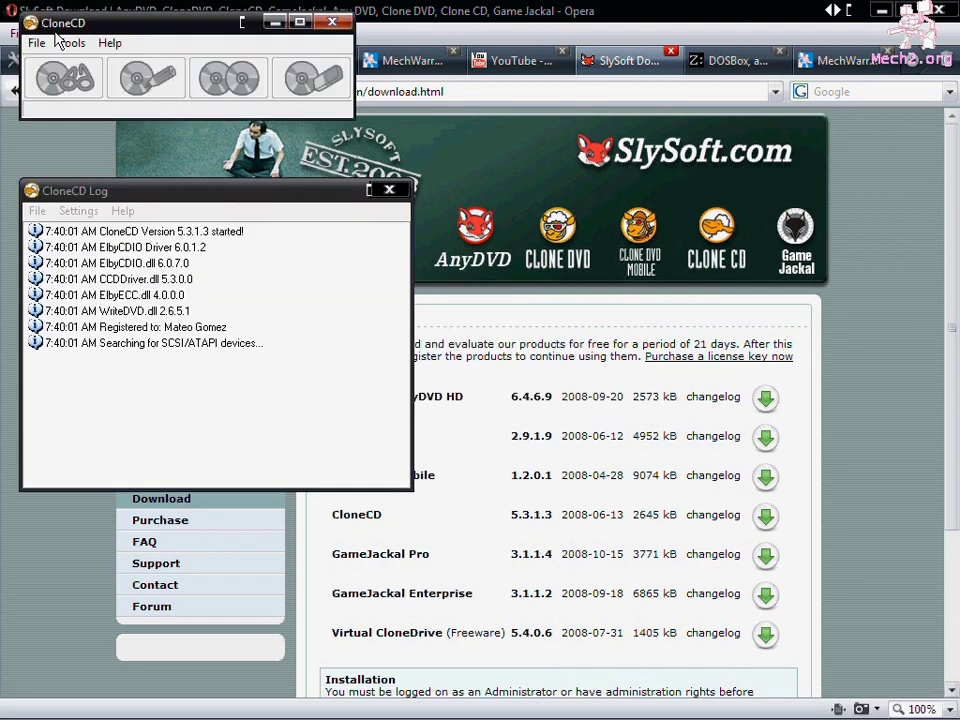
Start reading the disc to an image file from the ASUS drive, ignoring the exclusive-access warning, with the Game CD profile.
{"action": "left_click_drag", "start_coordinate": [84, 24], "coordinate": [490, 227]}
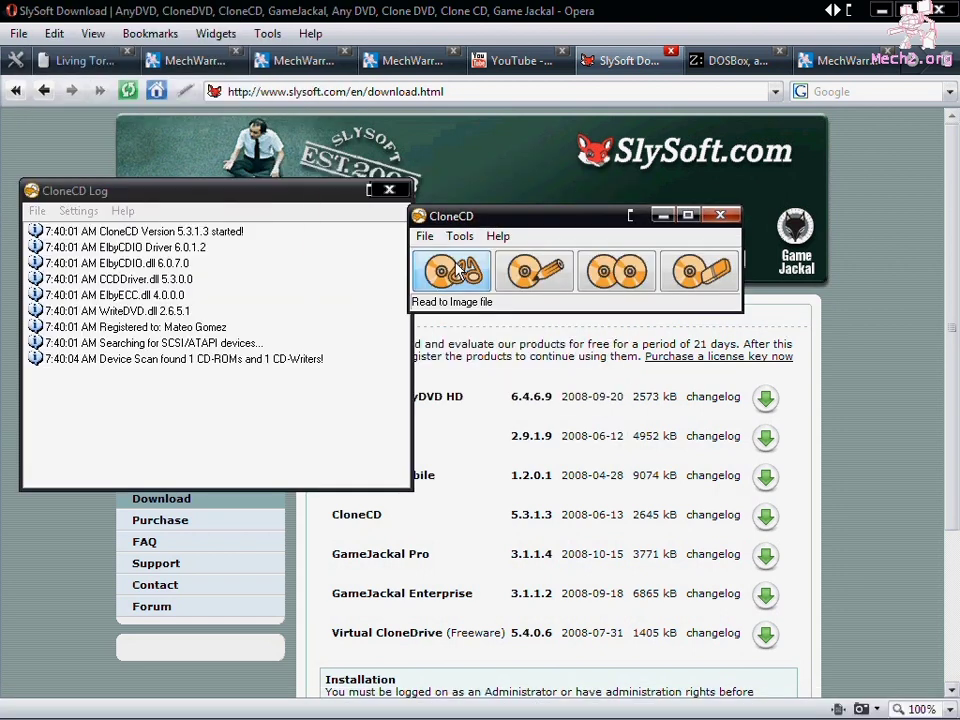
{"action": "left_click", "coordinate": [455, 270]}
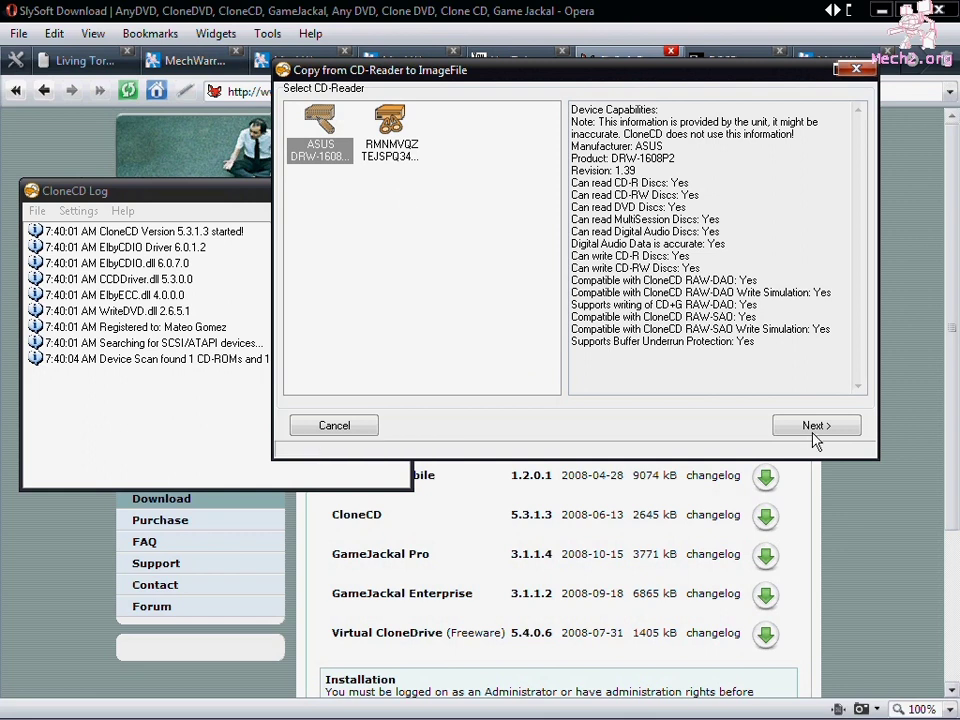
{"action": "left_click", "coordinate": [693, 270]}
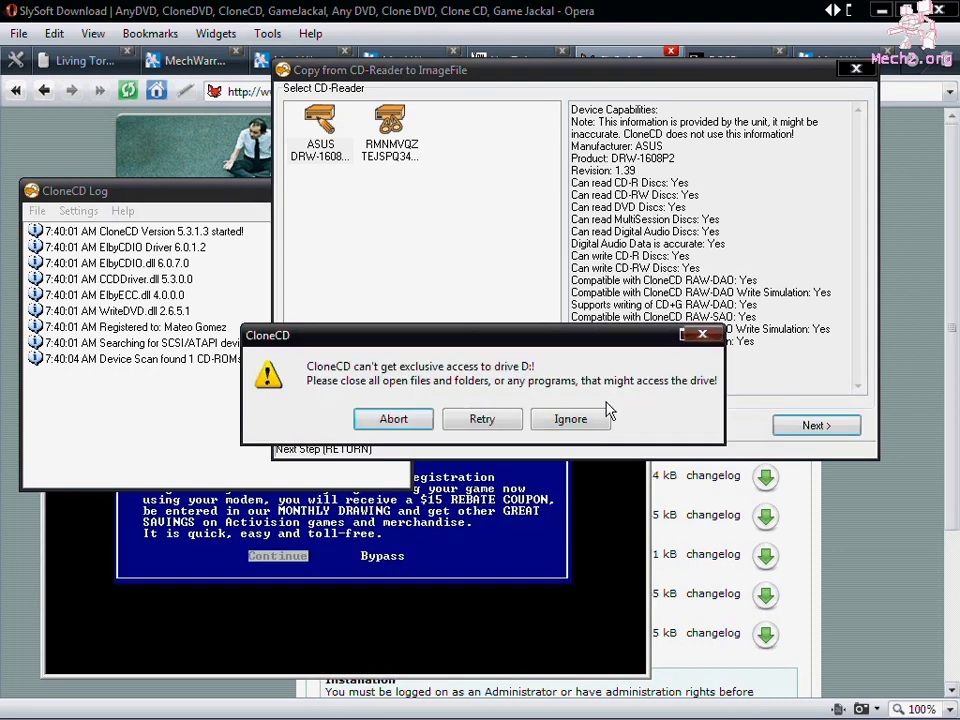
{"action": "left_click", "coordinate": [598, 424]}
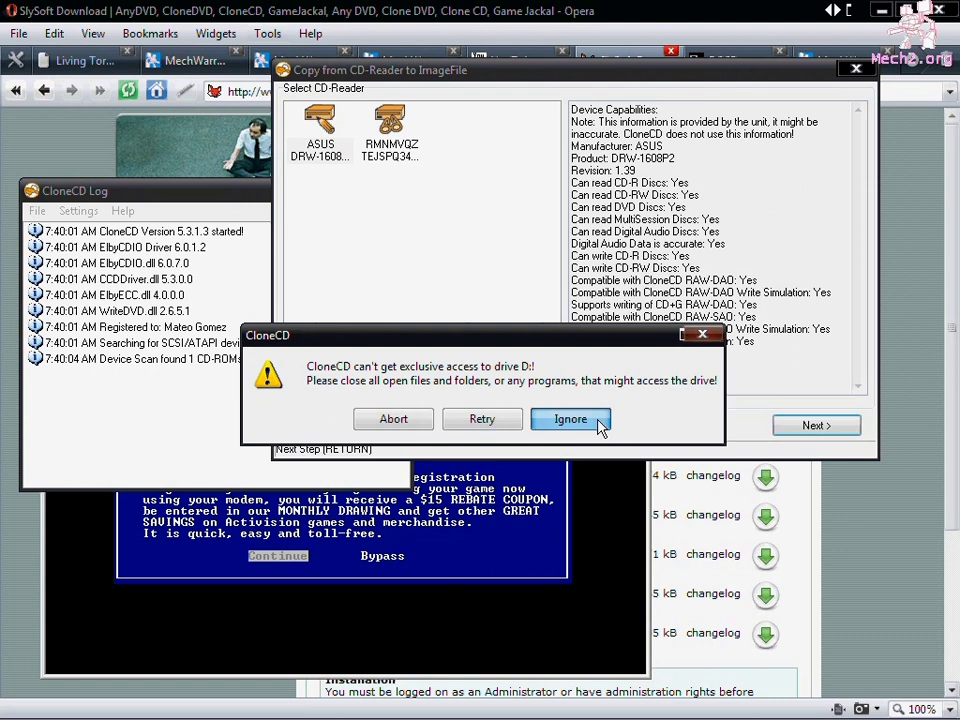
{"action": "left_click", "coordinate": [598, 424]}
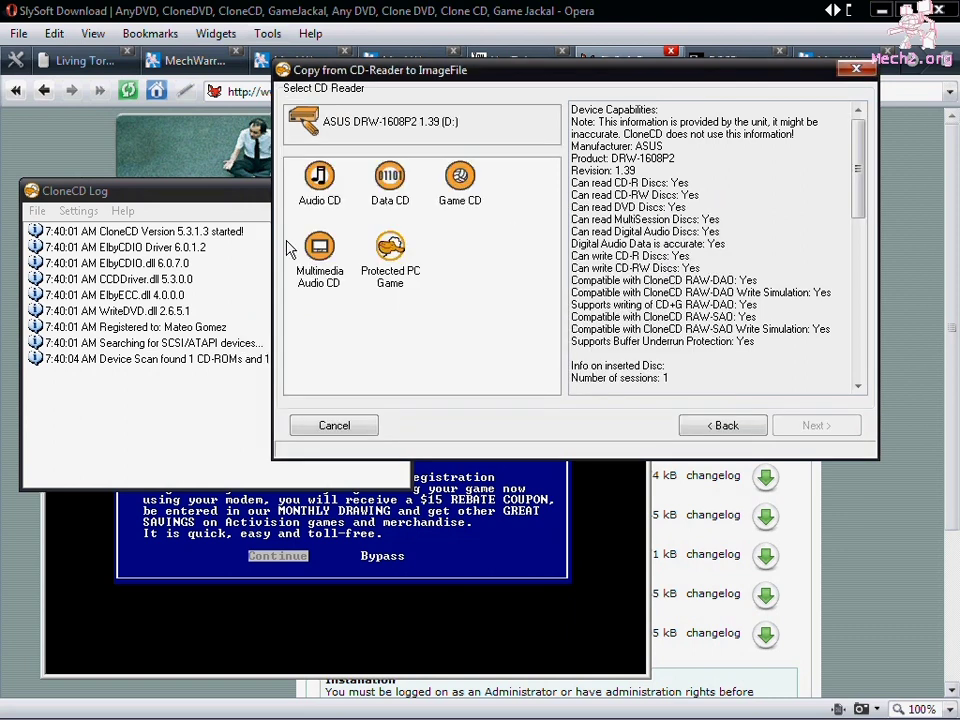
{"action": "left_click", "coordinate": [452, 200]}
{"action": "left_click", "coordinate": [795, 435]}
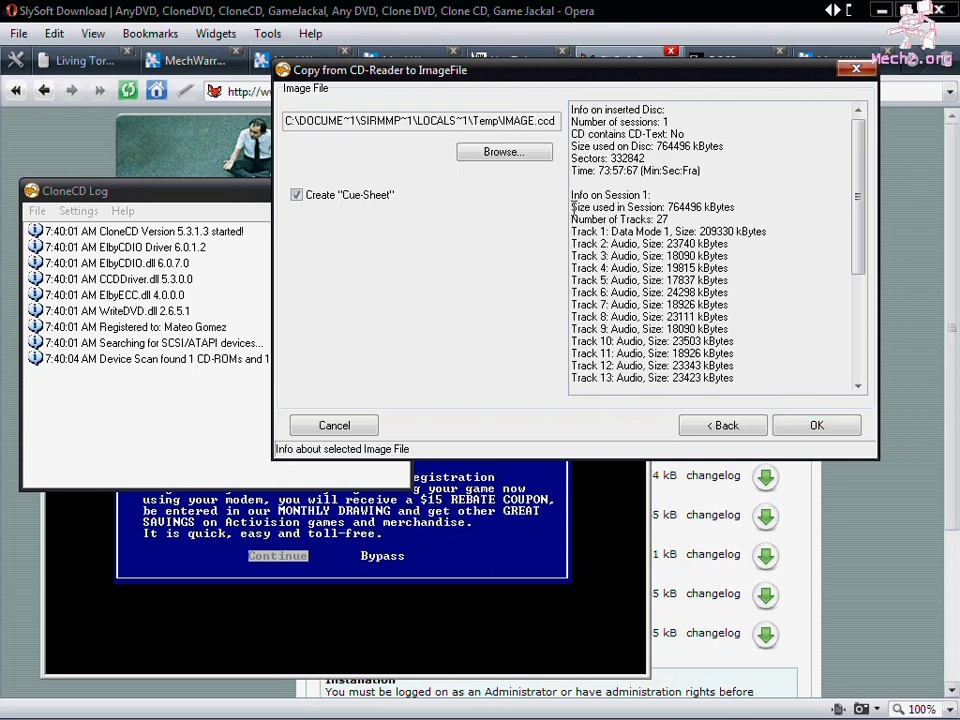
Set the image file to IMAGE.ccd in a new DOSBOX folder on drive C:, and close the copy wizard and CloneCD.
{"action": "left_click", "coordinate": [528, 158]}
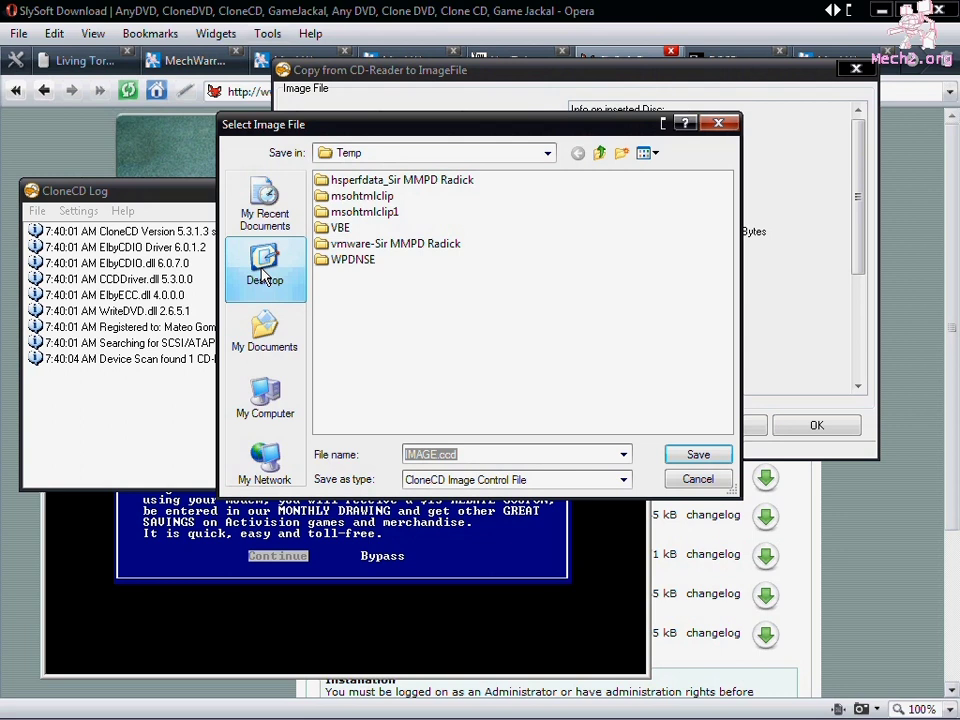
{"action": "left_click", "coordinate": [266, 410]}
{"action": "double_click", "coordinate": [350, 193]}
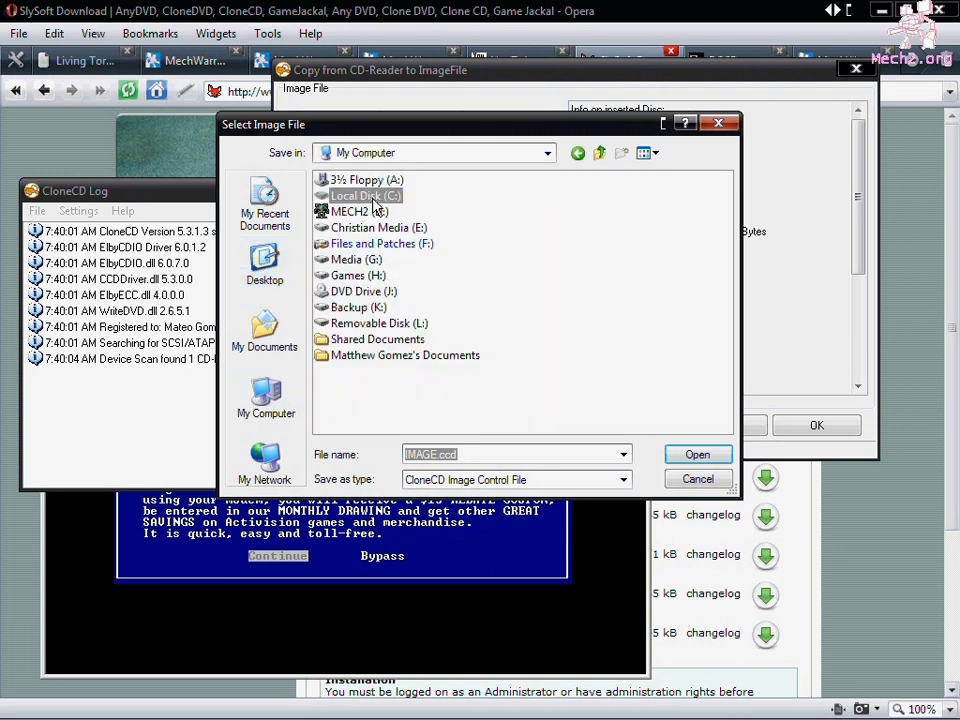
{"action": "right_click", "coordinate": [484, 368]}
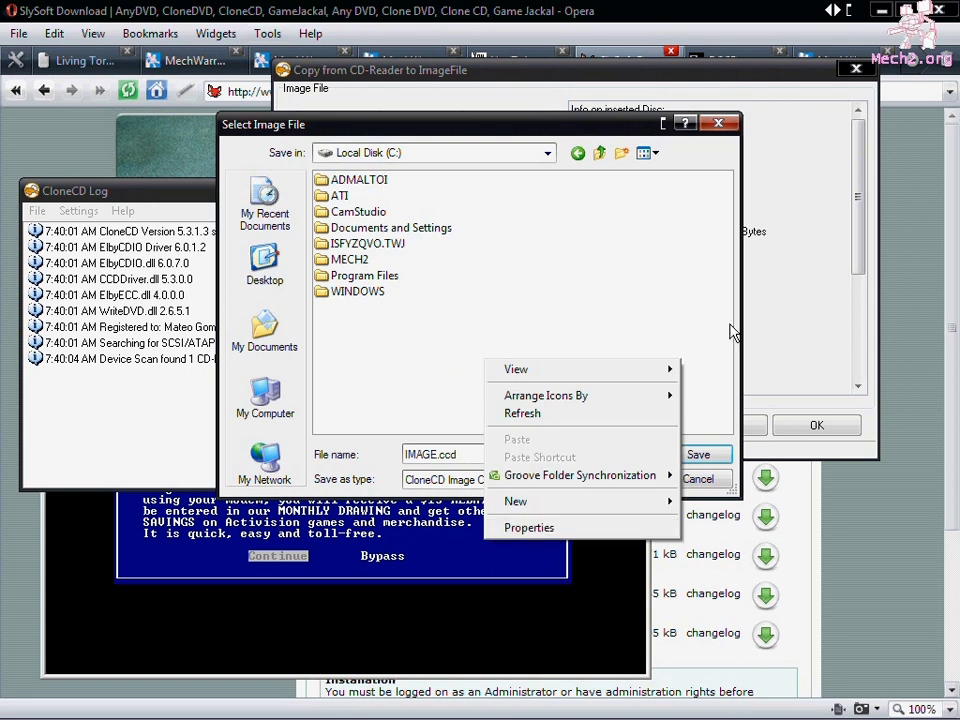
{"action": "mouse_move", "coordinate": [530, 501]}
{"action": "left_click", "coordinate": [720, 280]}
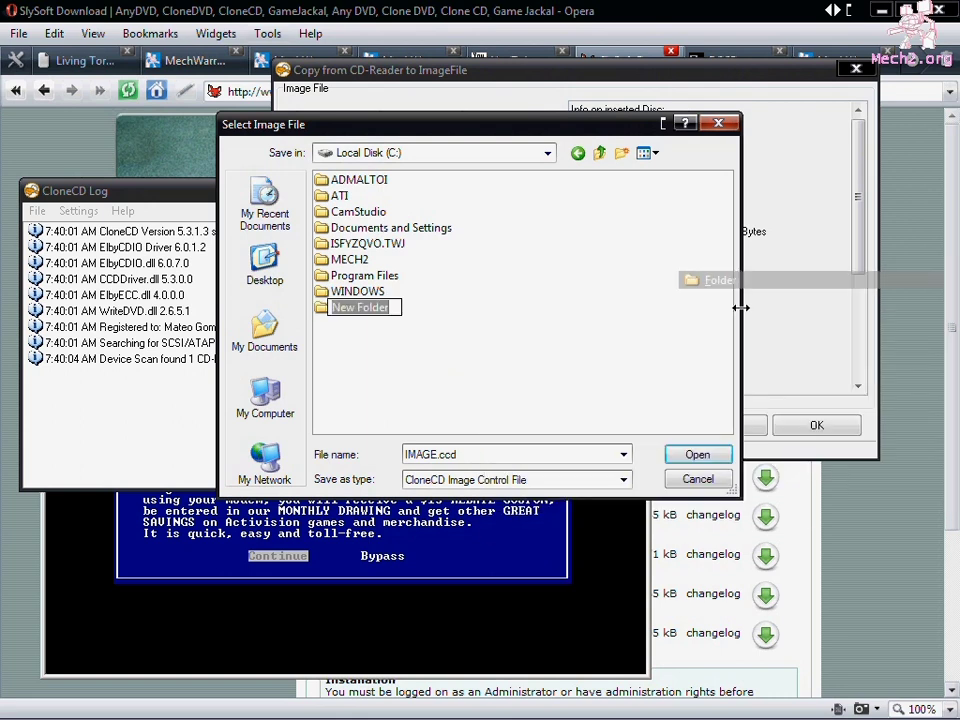
{"action": "type", "text": "DOSBOX"}
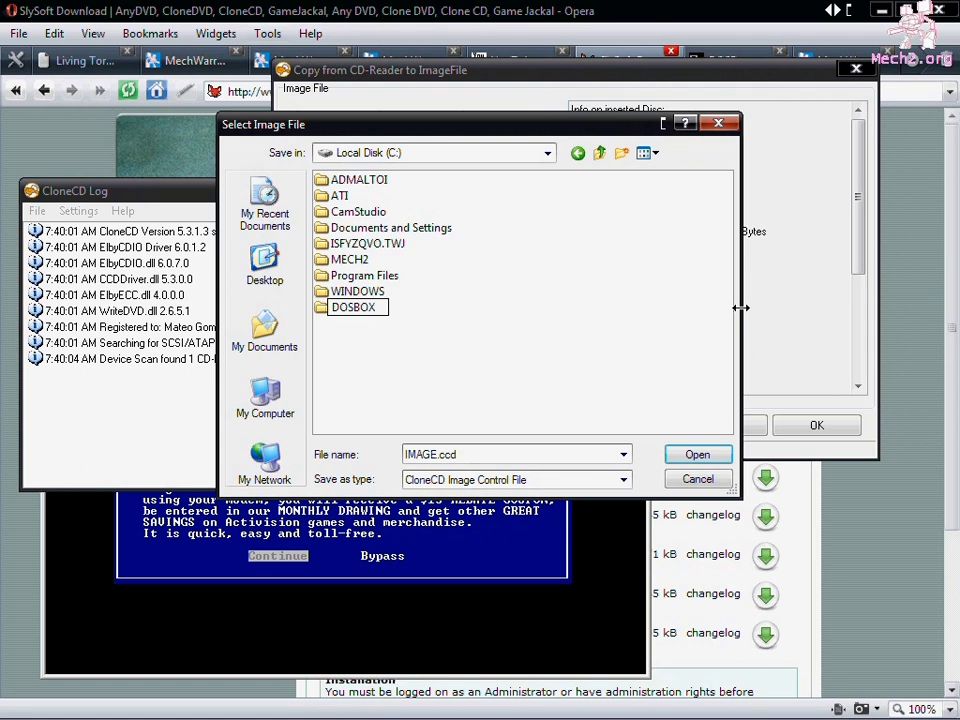
{"action": "left_click", "coordinate": [416, 338]}
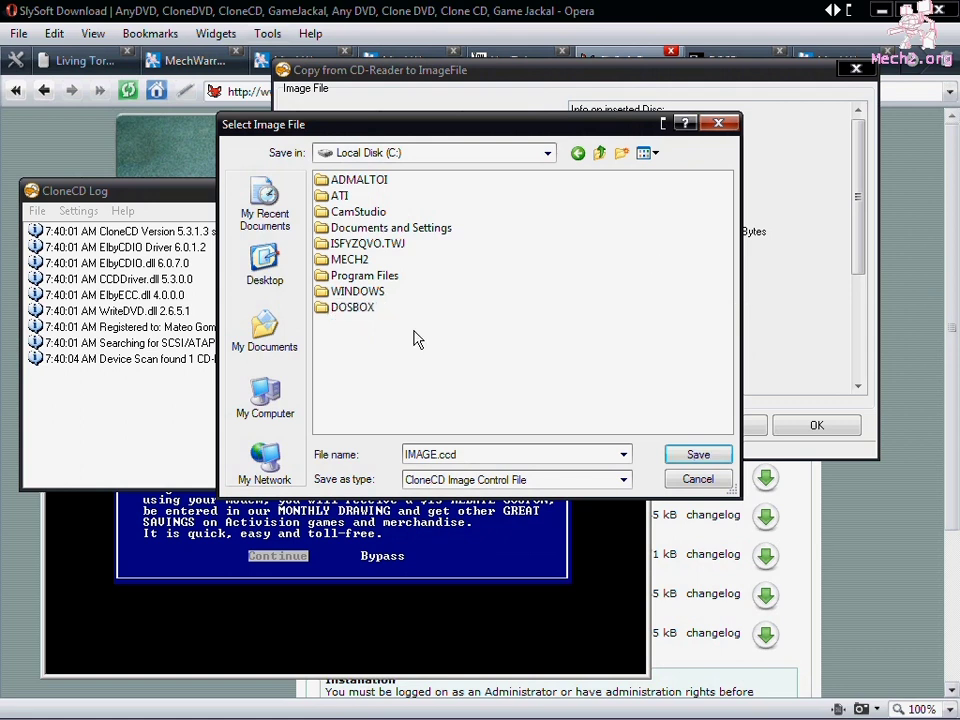
{"action": "double_click", "coordinate": [352, 308]}
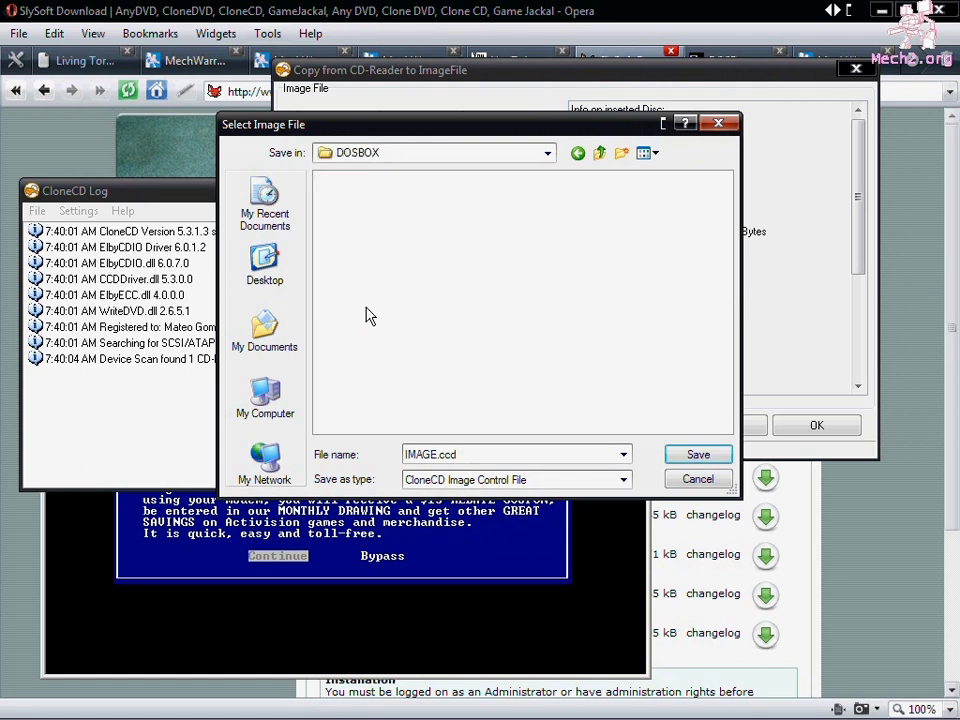
{"action": "left_click", "coordinate": [670, 458]}
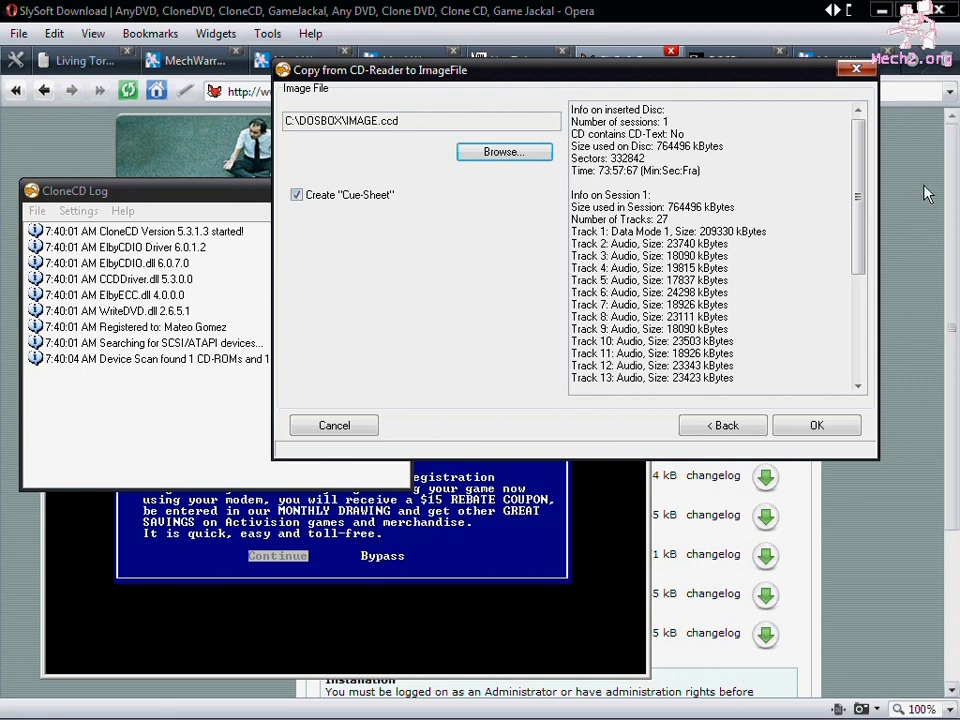
{"action": "left_click", "coordinate": [857, 70]}
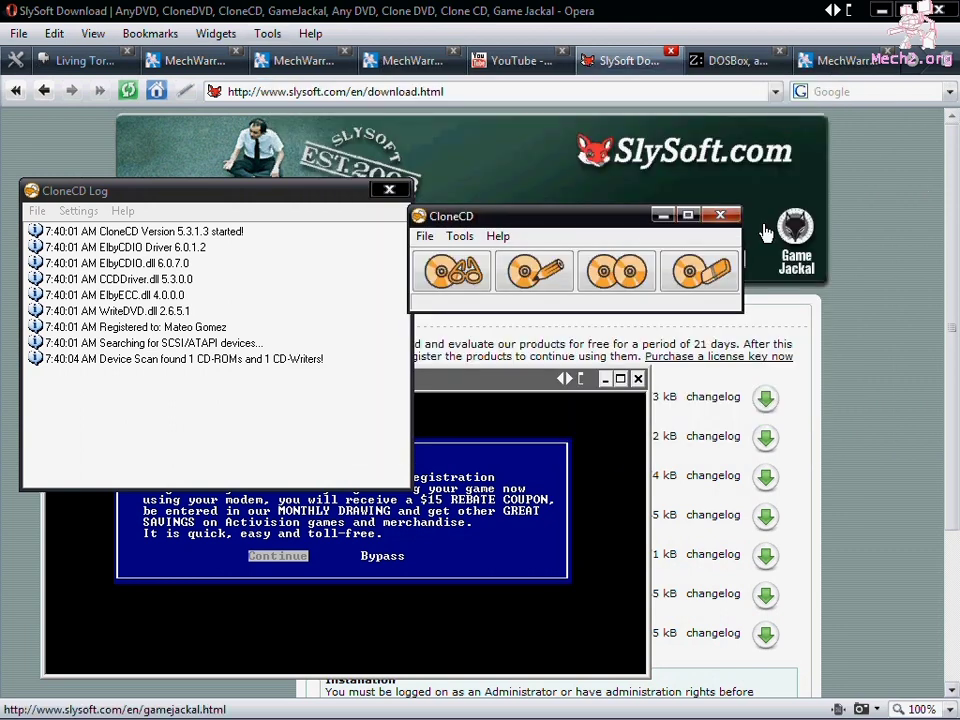
{"action": "left_click", "coordinate": [720, 216]}
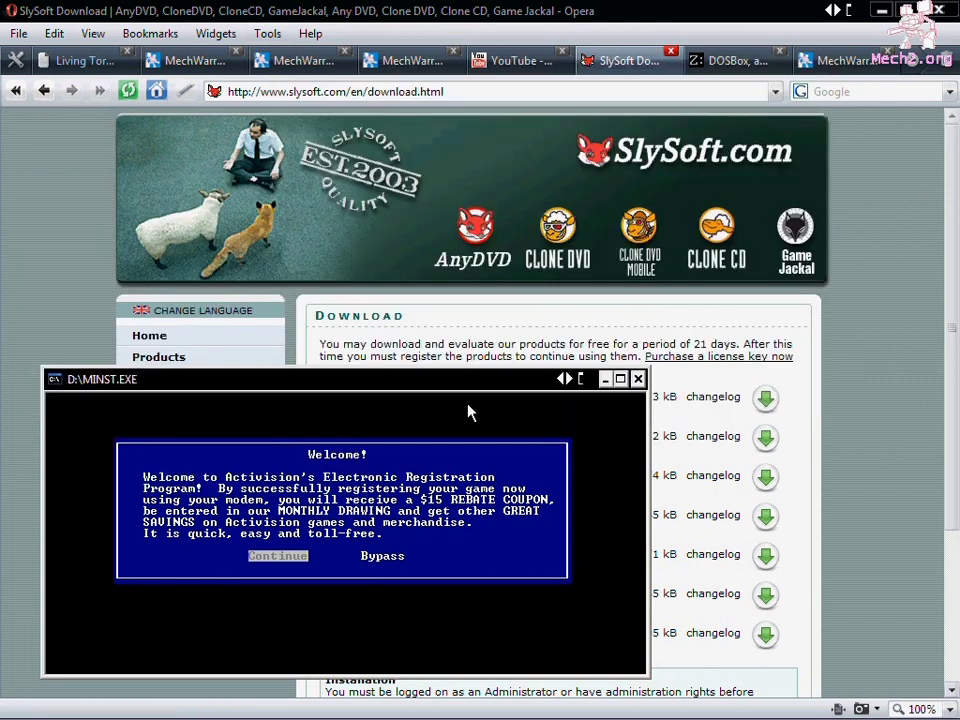
Bypass the electronic registration and finish the MechWarrior 2 installer without making a boot disk.
{"action": "key", "text": "Right"}
{"action": "key", "text": "Return"}
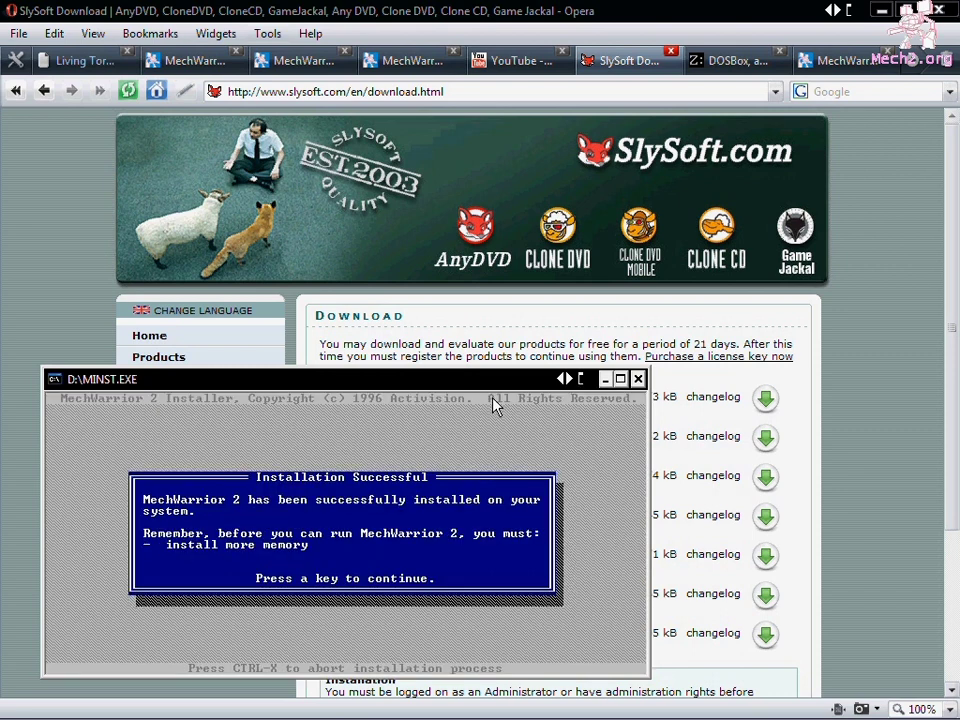
{"action": "key", "text": "Return"}
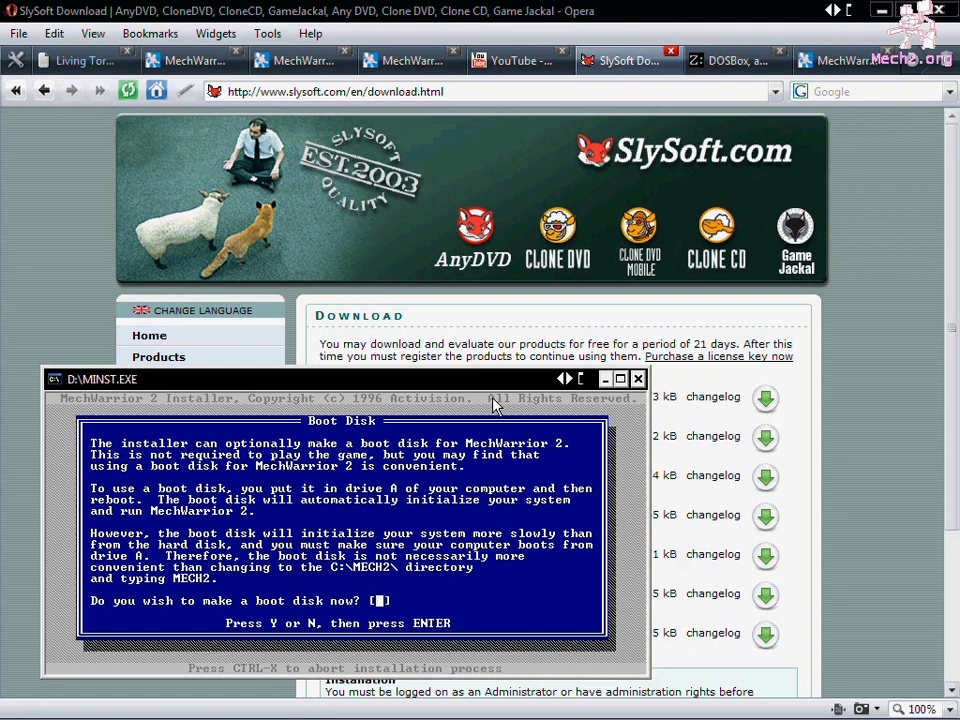
{"action": "key", "text": "n"}
{"action": "key", "text": "Return"}
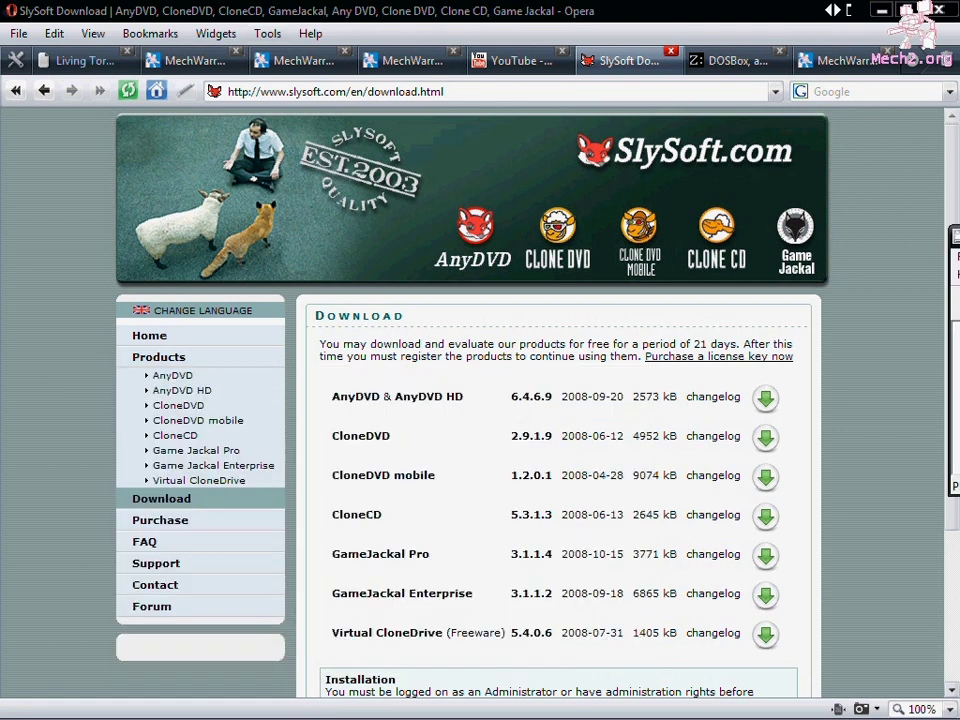
Minimize the browser and install the MechWarrior 2 1.1 & XP/2000 fix patch into C:\Mech2\.
{"action": "left_click", "coordinate": [885, 8]}
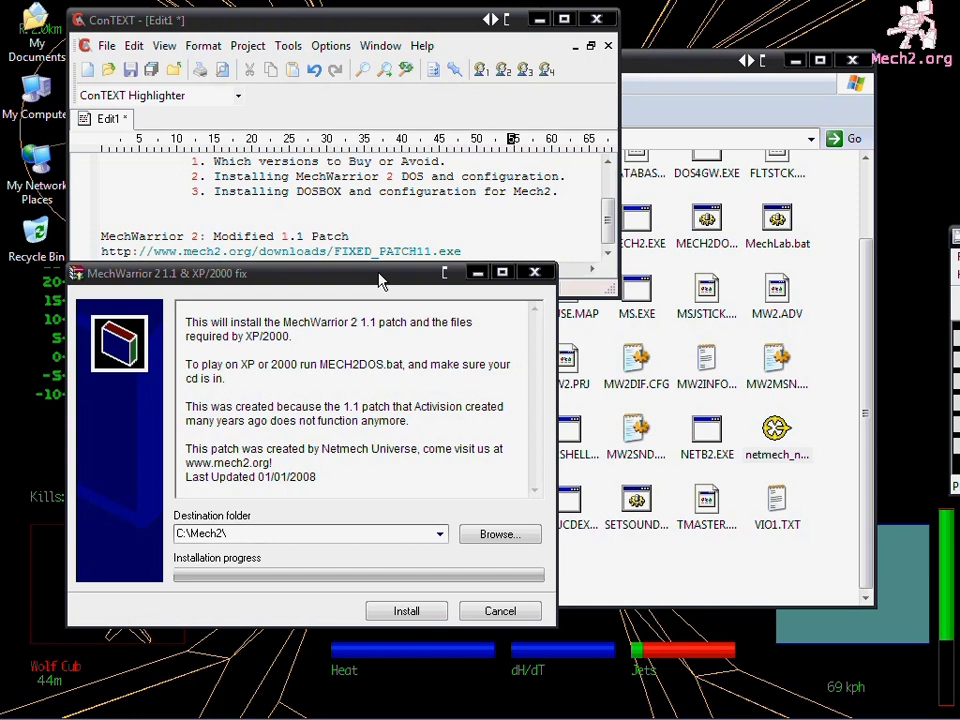
{"action": "left_click", "coordinate": [406, 611]}
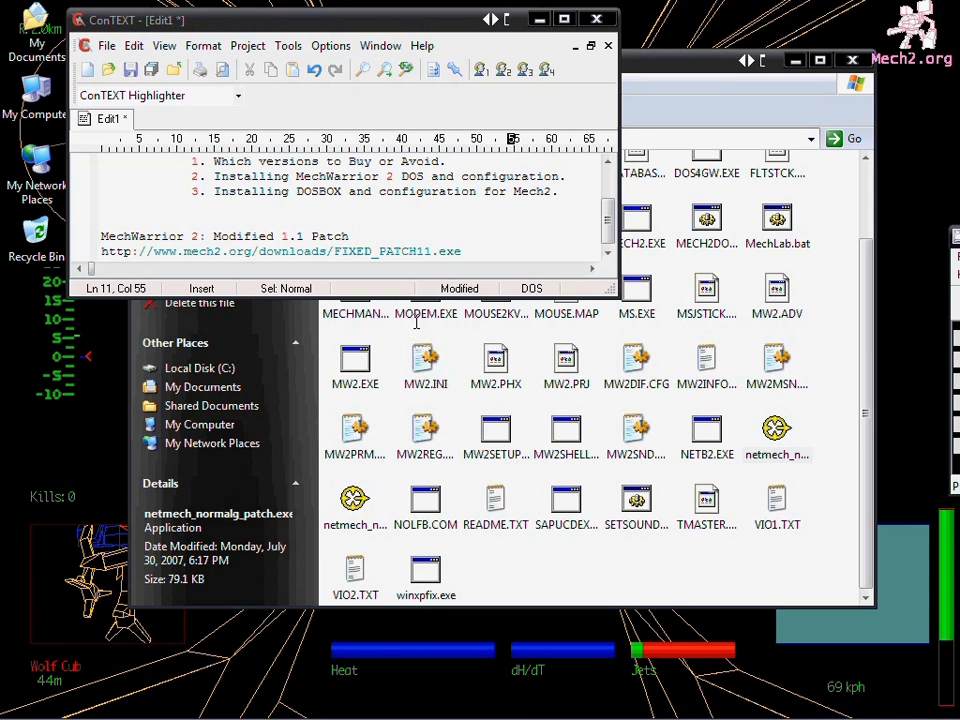
Launch MechMan from the installed MechWarrior 2 DOS programs.
{"action": "left_click", "coordinate": [25, 706]}
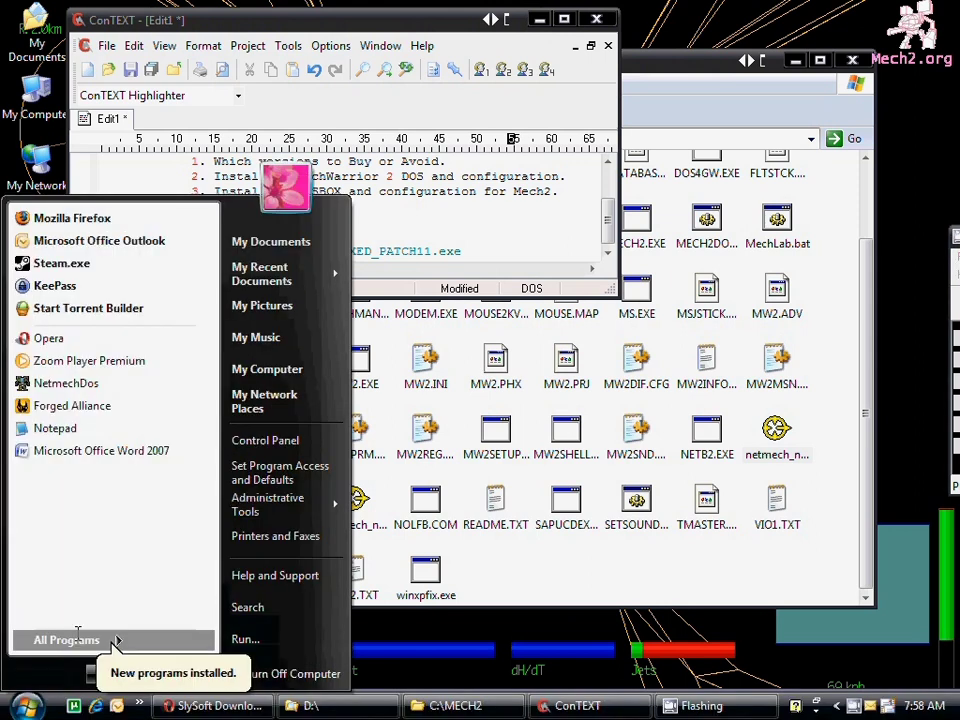
{"action": "left_click", "coordinate": [117, 641]}
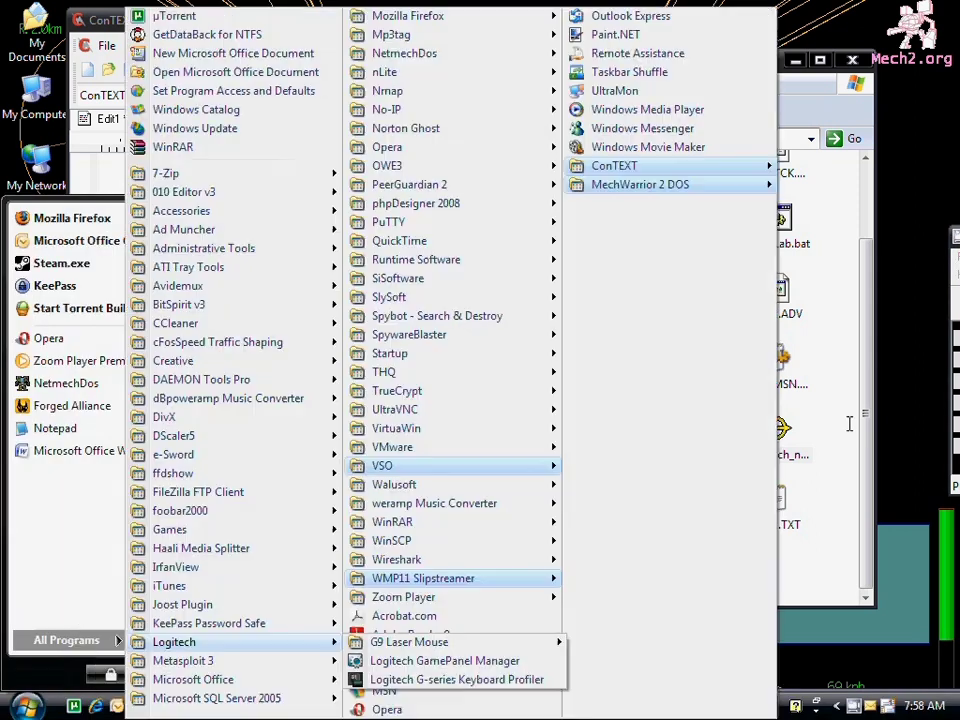
{"action": "left_click", "coordinate": [695, 194]}
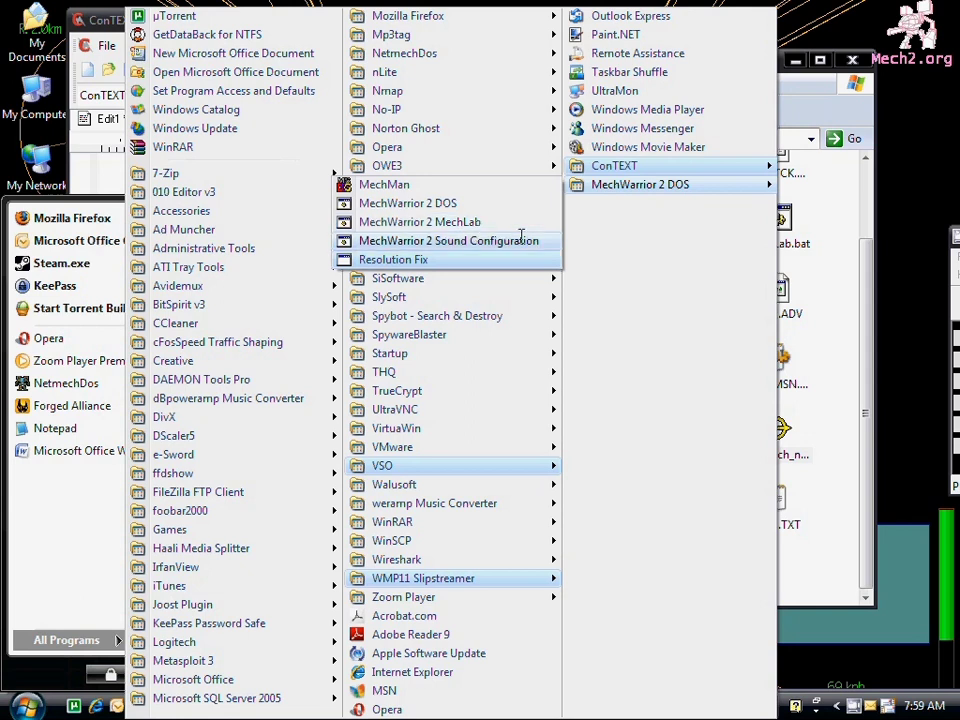
{"action": "mouse_move", "coordinate": [446, 181]}
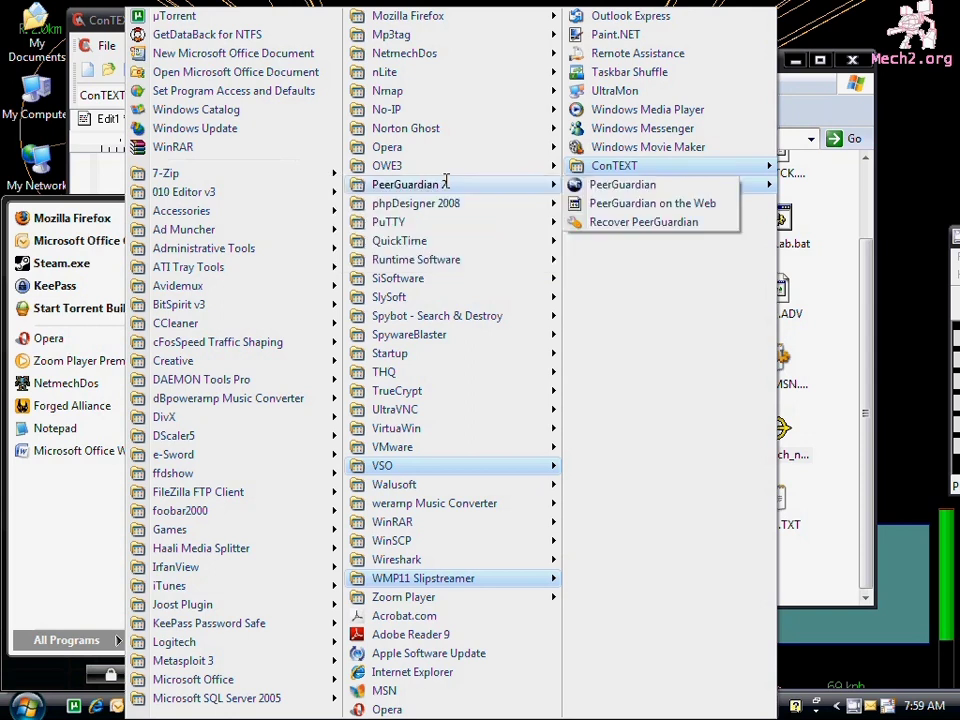
{"action": "mouse_move", "coordinate": [606, 183]}
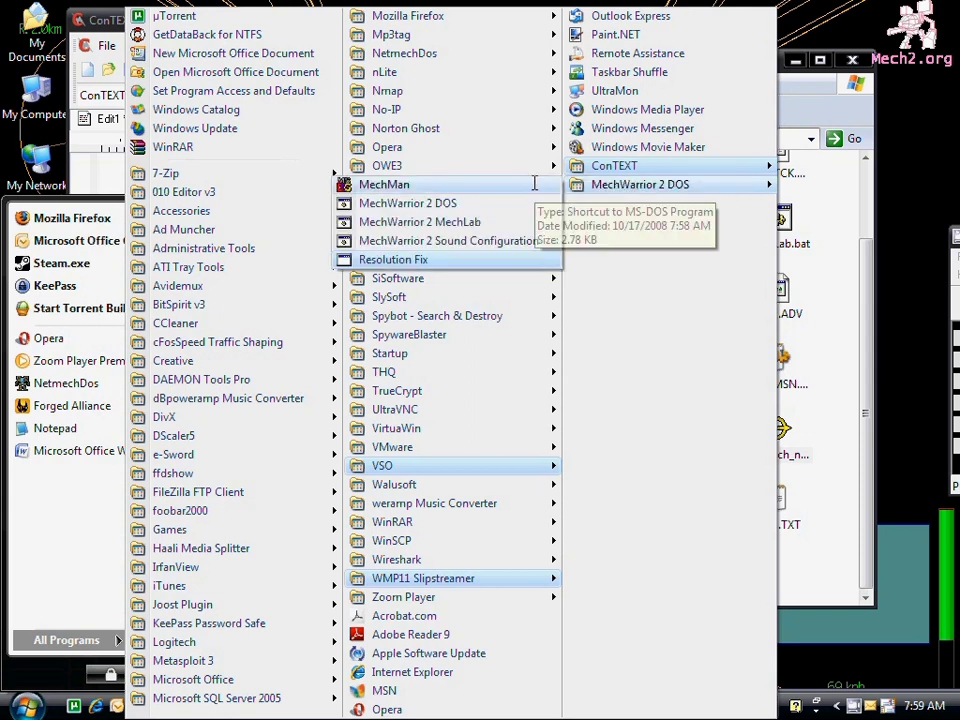
{"action": "left_click", "coordinate": [534, 184]}
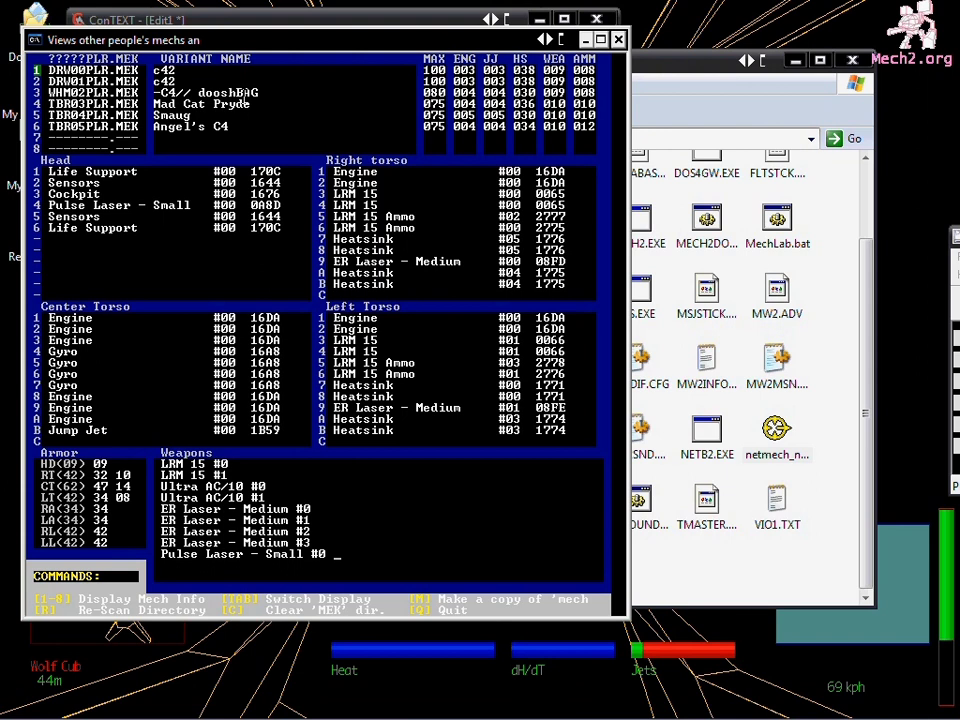
Display the information of mech 4, Mad Cat Pryde, and force the mech viewer to end.
{"action": "key", "text": "4"}
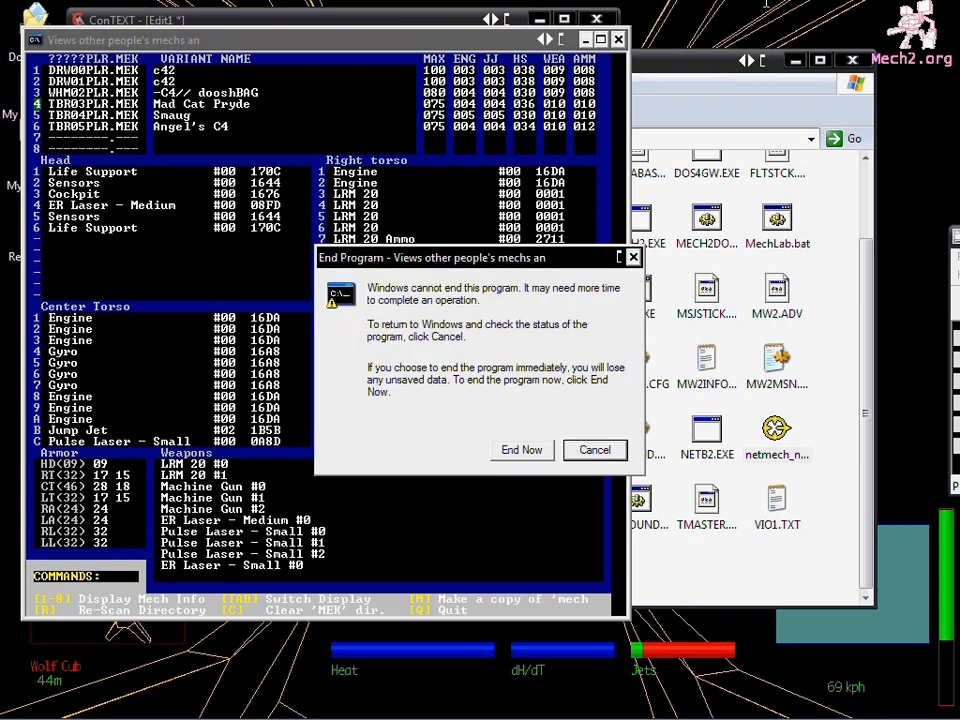
{"action": "left_click", "coordinate": [524, 449]}
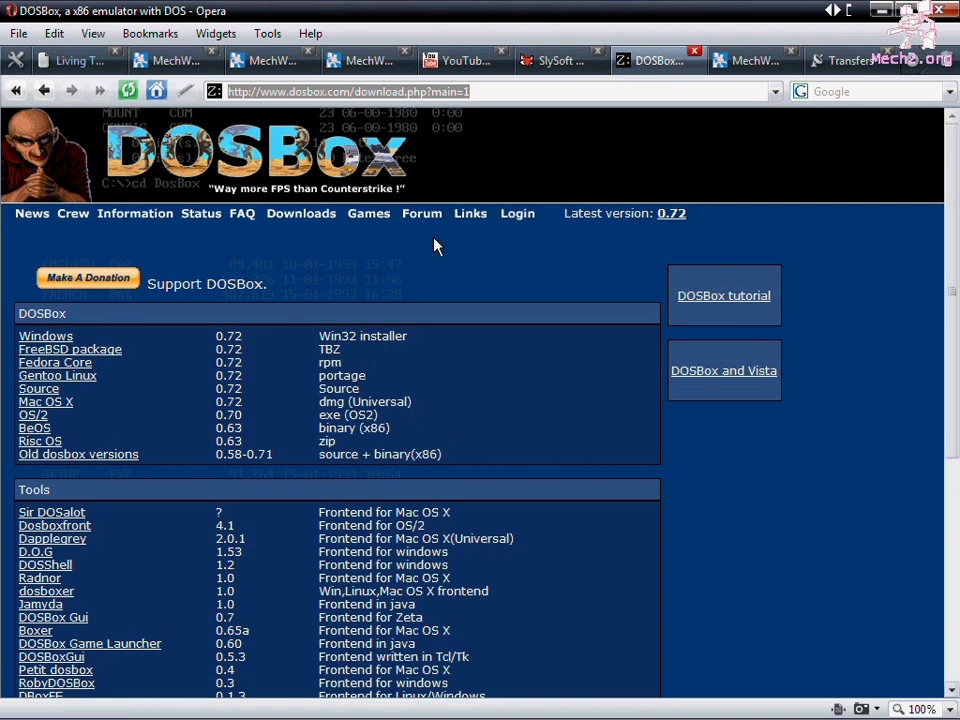
Minimize the browser's DOSBox download page and open the DOSBox.conf file from the installed DOSBox-0.72 programs.
{"action": "left_click", "coordinate": [297, 92]}
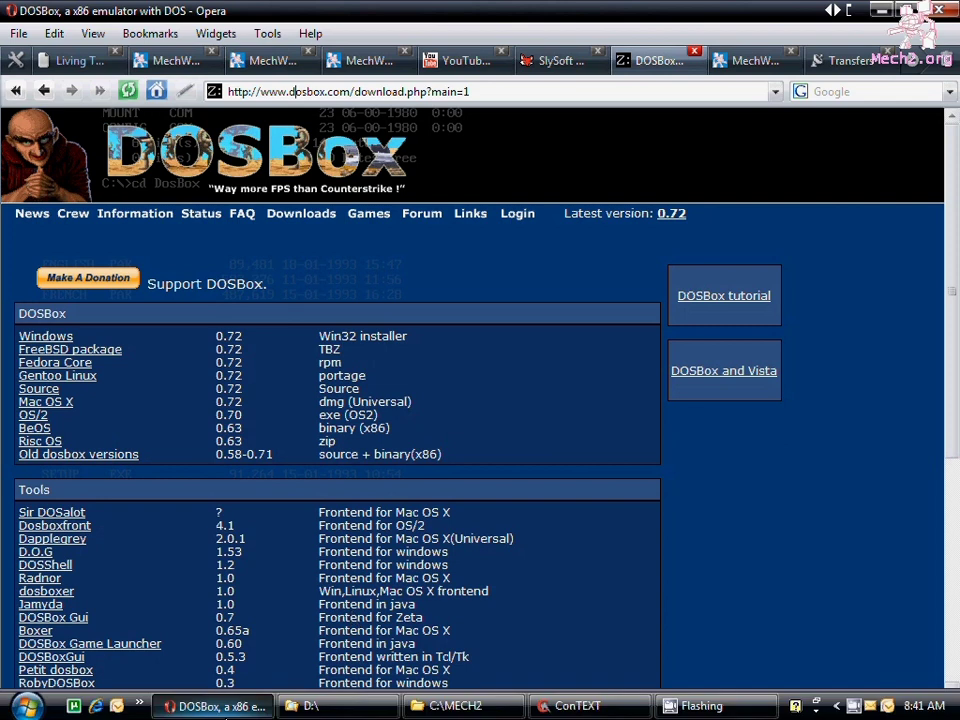
{"action": "left_click", "coordinate": [224, 708]}
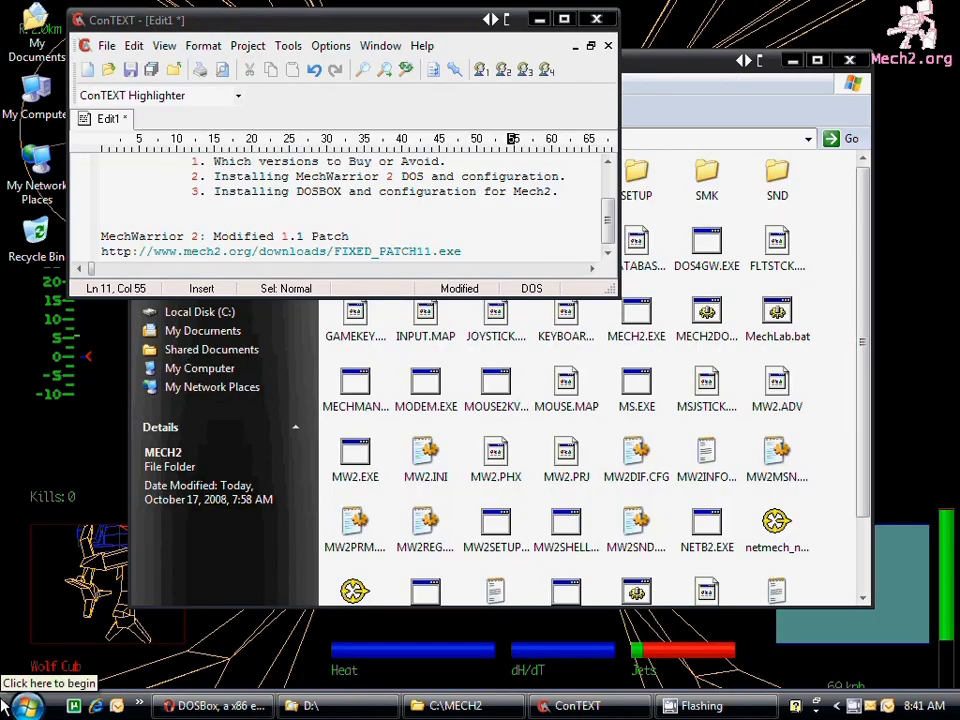
{"action": "left_click", "coordinate": [5, 707]}
{"action": "mouse_move", "coordinate": [66, 640]}
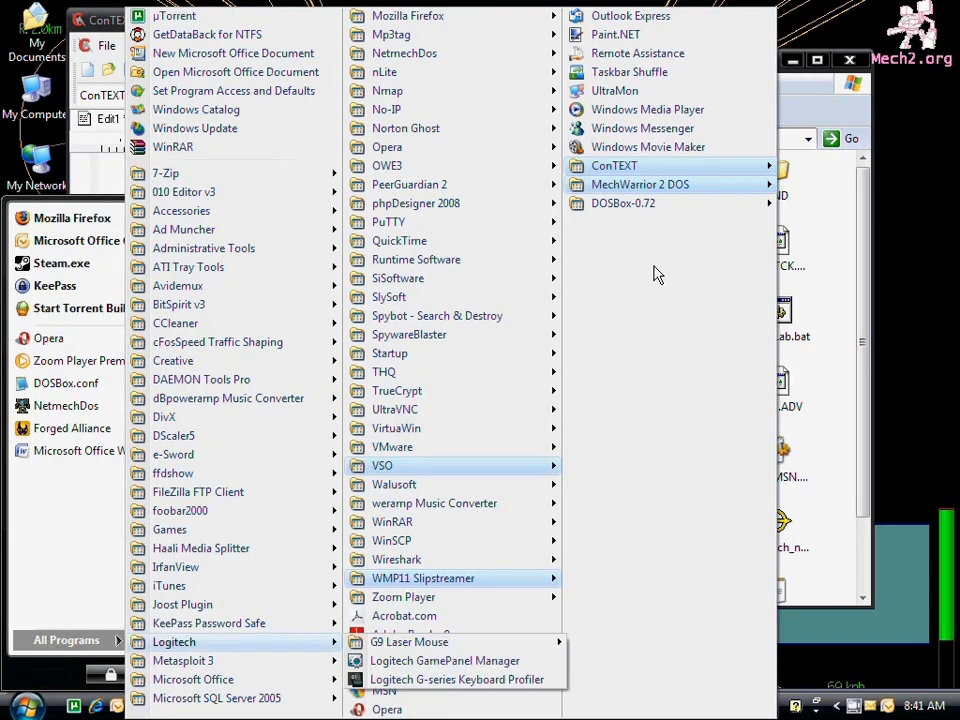
{"action": "mouse_move", "coordinate": [680, 203]}
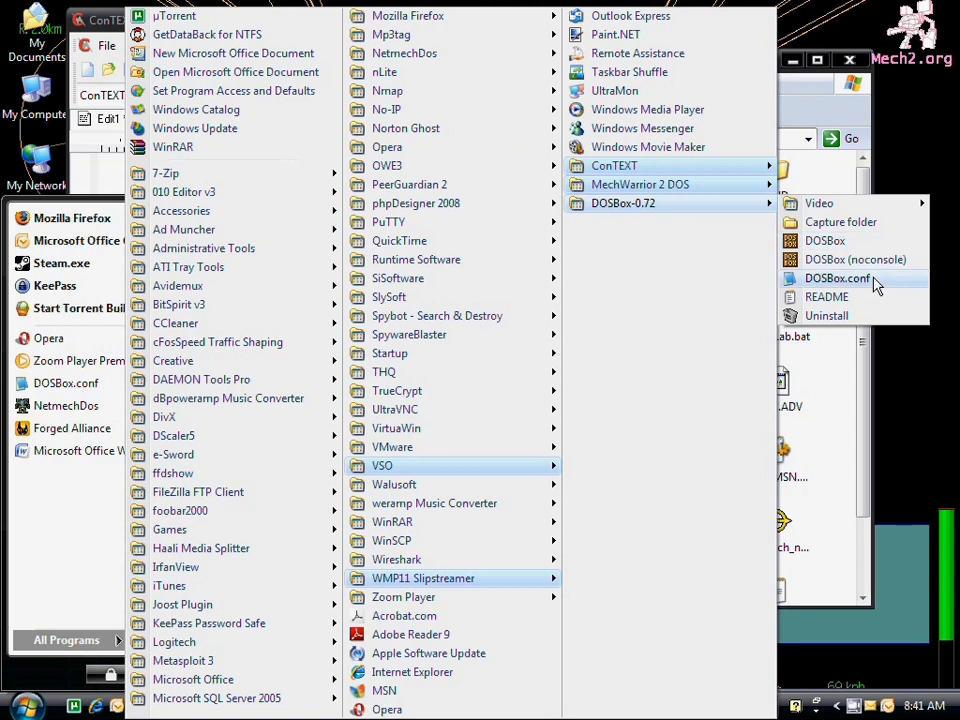
{"action": "left_click", "coordinate": [838, 278]}
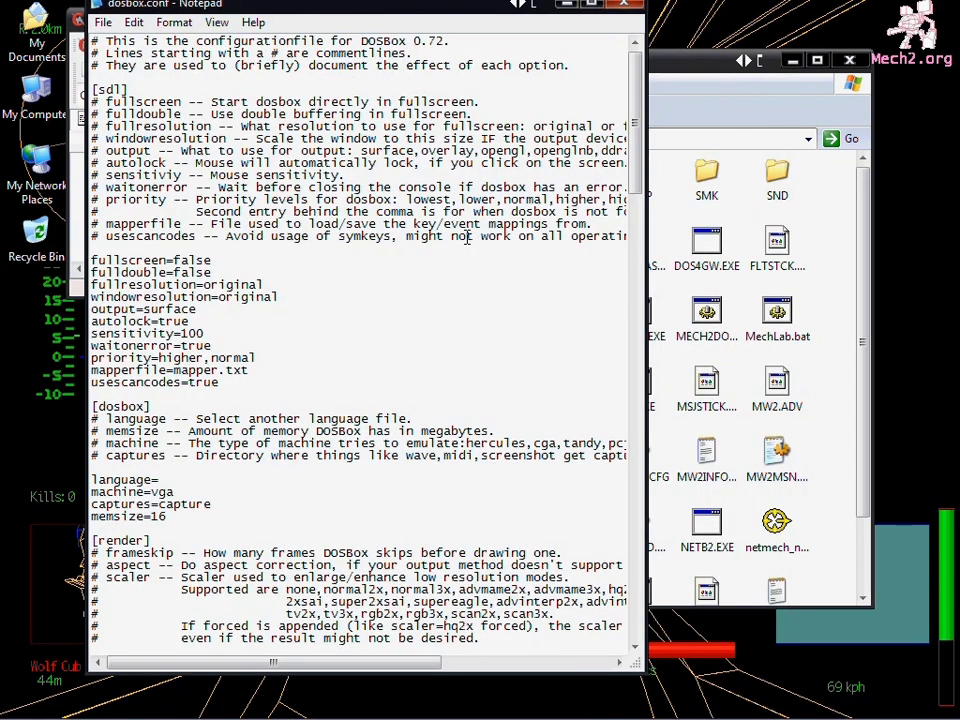
Set the fullresolution option in the [sdl] section of dosbox.conf to fixed.
{"action": "left_click", "coordinate": [226, 260]}
{"action": "left_click_drag", "start_coordinate": [217, 259], "coordinate": [176, 260]}
{"action": "left_click_drag", "start_coordinate": [91, 297], "coordinate": [190, 297]}
{"action": "double_click", "coordinate": [190, 285]}
{"action": "type", "text": "ful"}
{"action": "type", "text": "ed"}
Set the memsize option in the [dosbox] section of dosbox.conf to 256.
{"action": "scroll", "coordinate": [198, 425], "scroll_direction": "down", "scroll_amount": 2}
{"action": "scroll", "coordinate": [198, 425], "scroll_direction": "down", "scroll_amount": 1}
{"action": "left_click", "coordinate": [177, 410]}
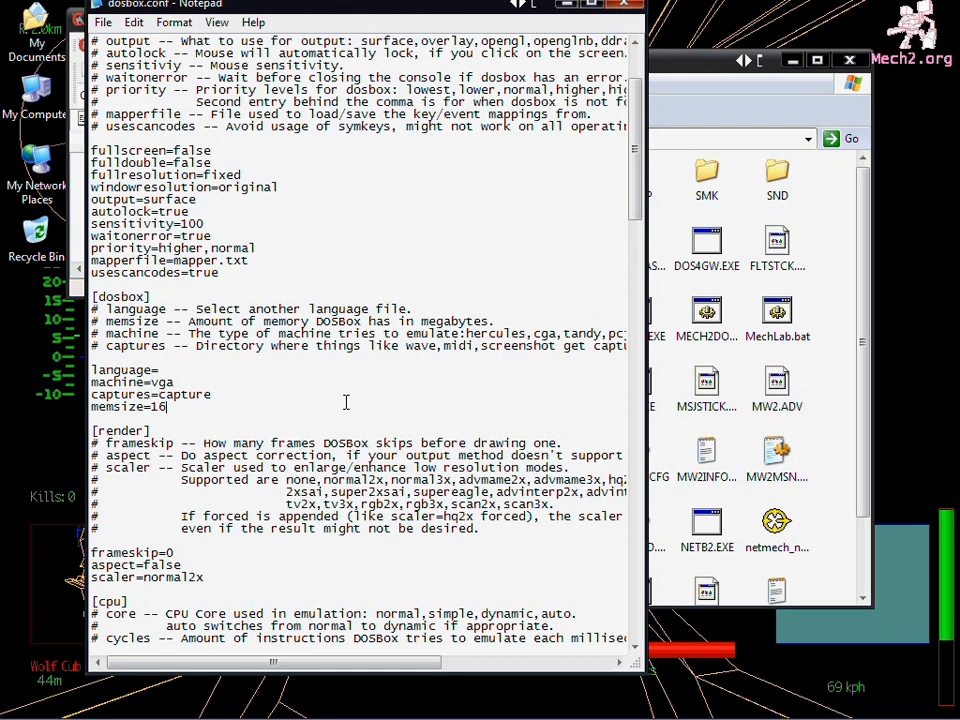
{"action": "key", "text": "BackSpace"}
{"action": "key", "text": "BackSpace"}
{"action": "type", "text": "256"}
Try a frameskip value of 3 in the [render] section, and set it back to 0.
{"action": "scroll", "coordinate": [343, 400], "scroll_direction": "down", "scroll_amount": 4}
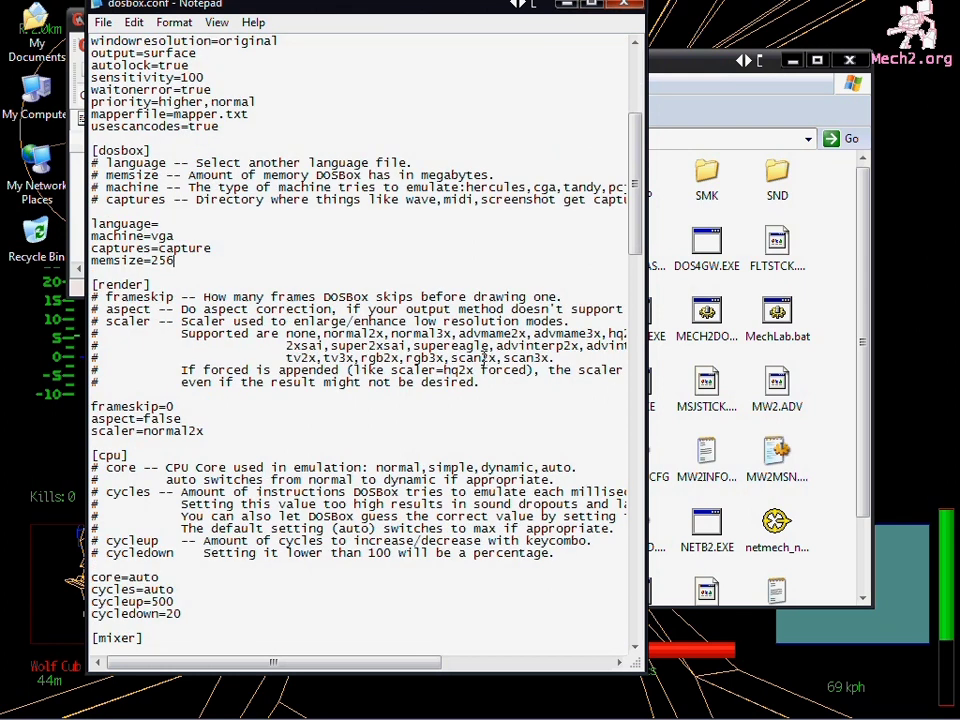
{"action": "scroll", "coordinate": [484, 357], "scroll_direction": "down", "scroll_amount": 4}
{"action": "scroll", "coordinate": [185, 330], "scroll_direction": "up", "scroll_amount": 2}
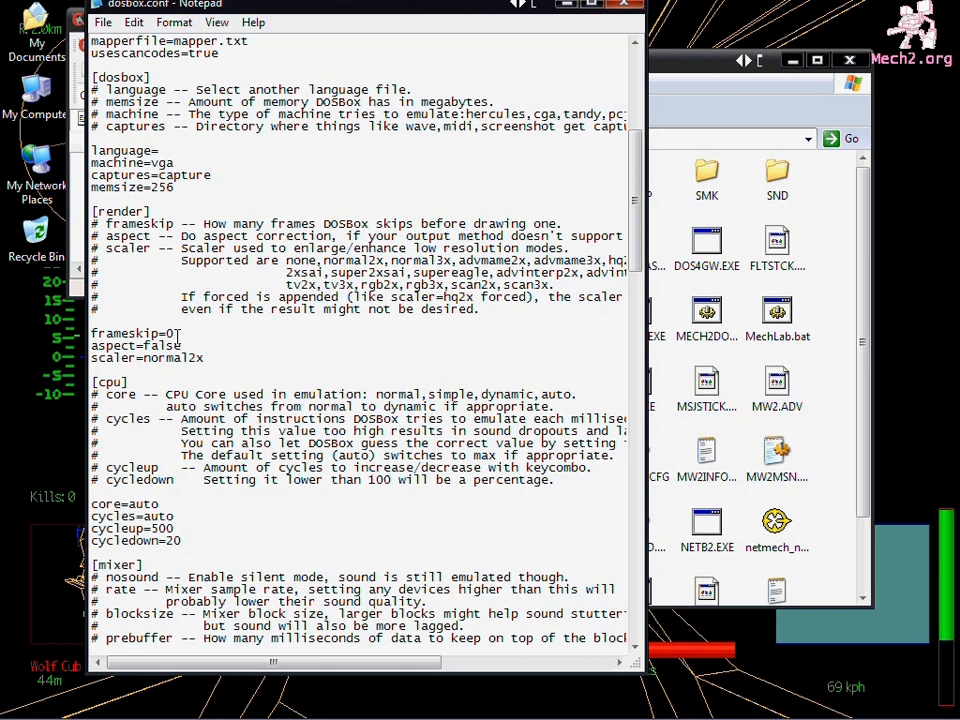
{"action": "left_click", "coordinate": [176, 334]}
{"action": "key", "text": "BackSpace"}
{"action": "type", "text": "3"}
{"action": "key", "text": "BackSpace"}
{"action": "type", "text": "0"}
{"action": "scroll", "coordinate": [320, 287], "scroll_direction": "down", "scroll_amount": 6}
{"action": "scroll", "coordinate": [559, 528], "scroll_direction": "down", "scroll_amount": 10}
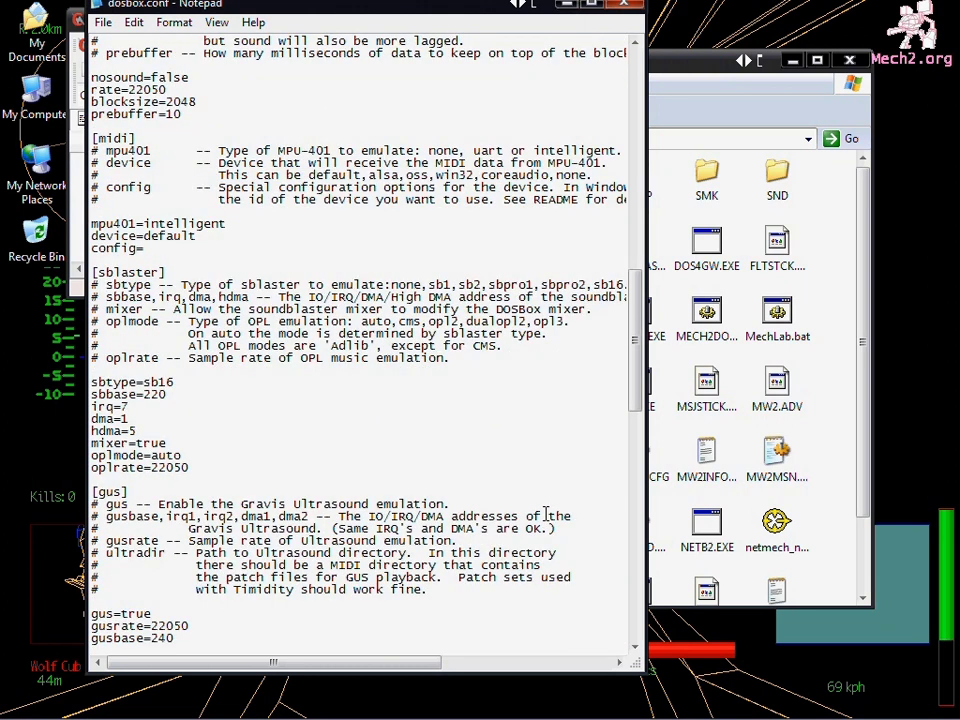
{"action": "scroll", "coordinate": [547, 516], "scroll_direction": "down", "scroll_amount": 6}
{"action": "scroll", "coordinate": [507, 492], "scroll_direction": "down", "scroll_amount": 5}
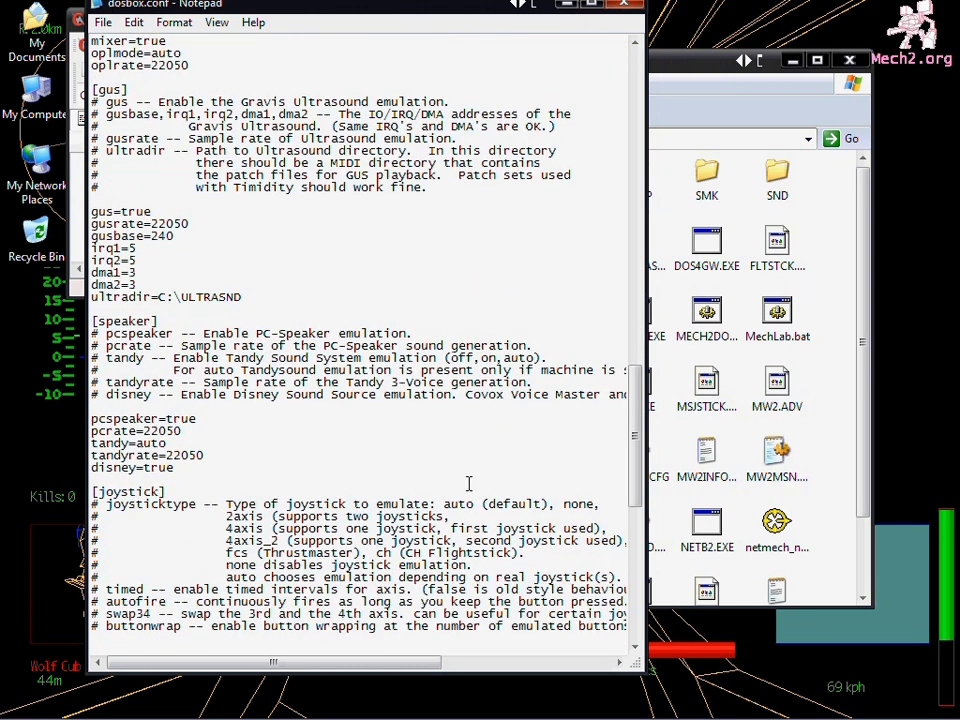
Copy the MECH2 folder from the root of drive C into the C:\DOSBOX folder.
{"action": "left_click", "coordinate": [743, 244]}
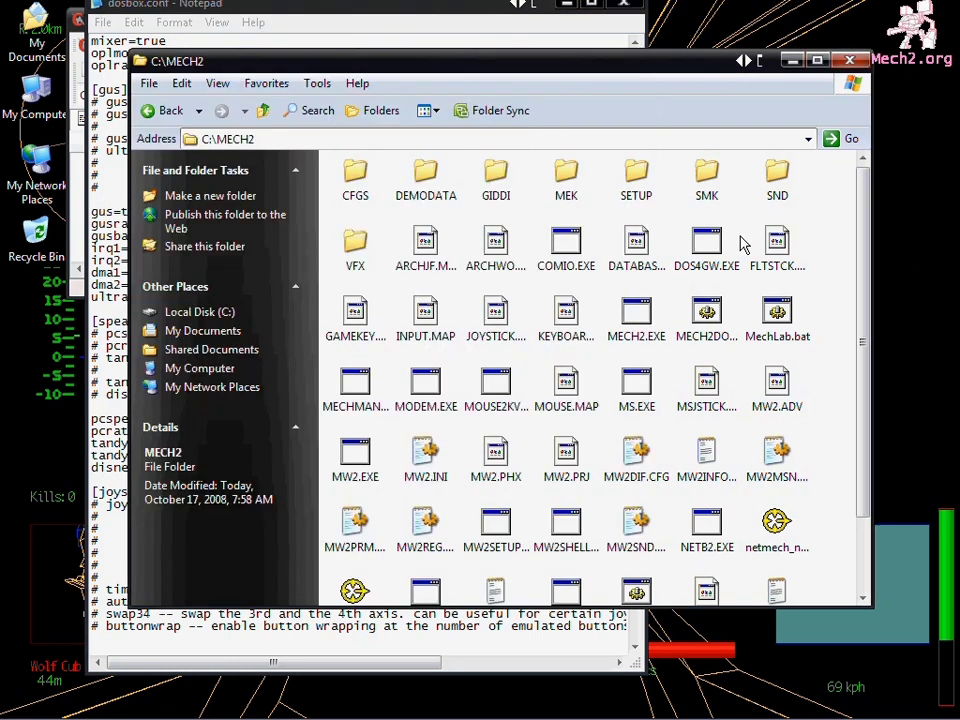
{"action": "key", "text": "BackSpace"}
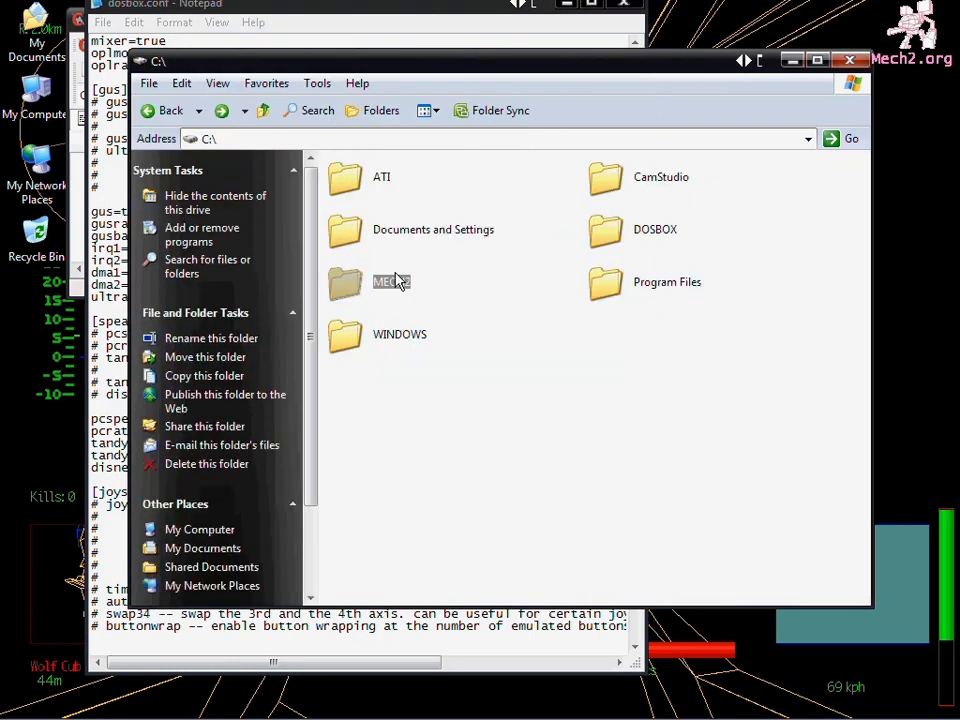
{"action": "right_click", "coordinate": [390, 285]}
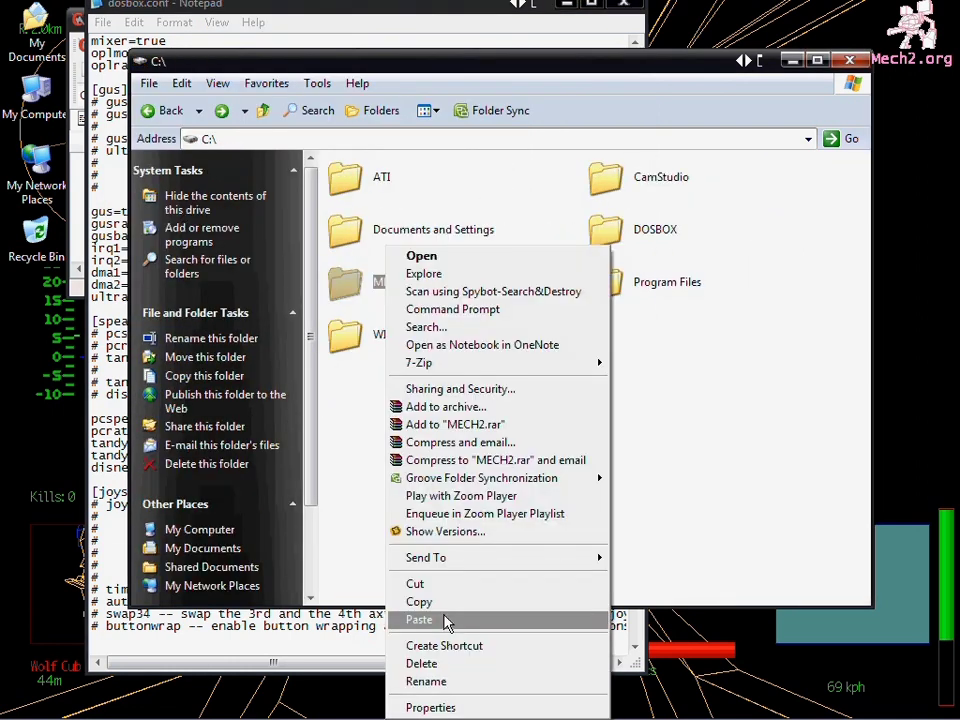
{"action": "left_click", "coordinate": [447, 620]}
{"action": "left_click", "coordinate": [656, 231]}
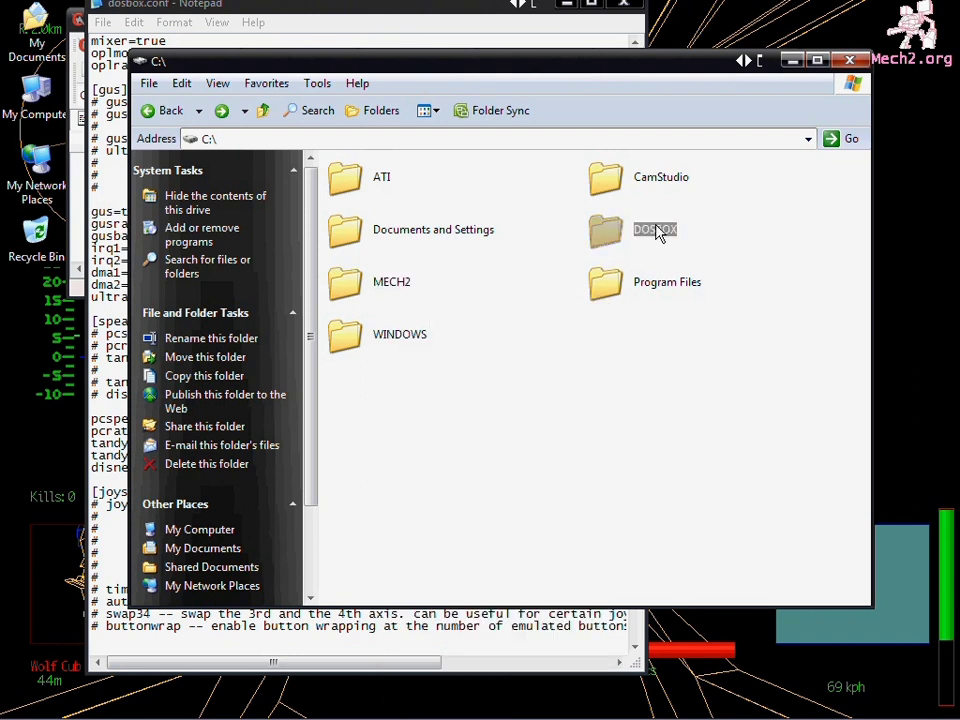
{"action": "double_click", "coordinate": [657, 231]}
{"action": "right_click", "coordinate": [541, 241]}
{"action": "left_click", "coordinate": [582, 350]}
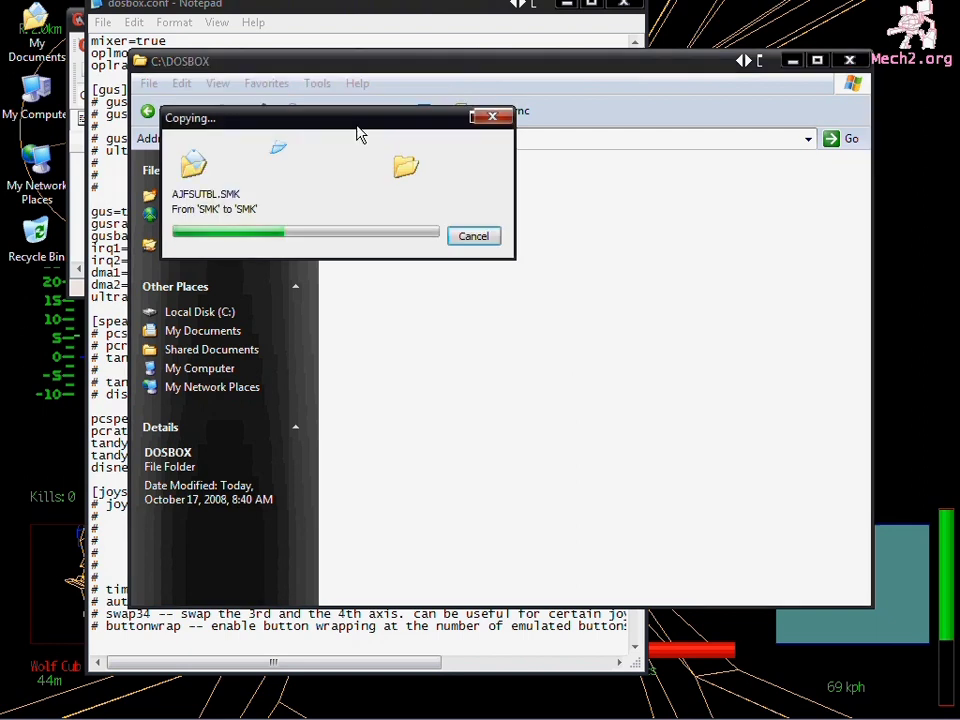
Return to dosbox.conf, set the ipx option in the [ipx] section to true, and highlight the IPXNET CONNECT line in [autoexec].
{"action": "left_click", "coordinate": [334, 6]}
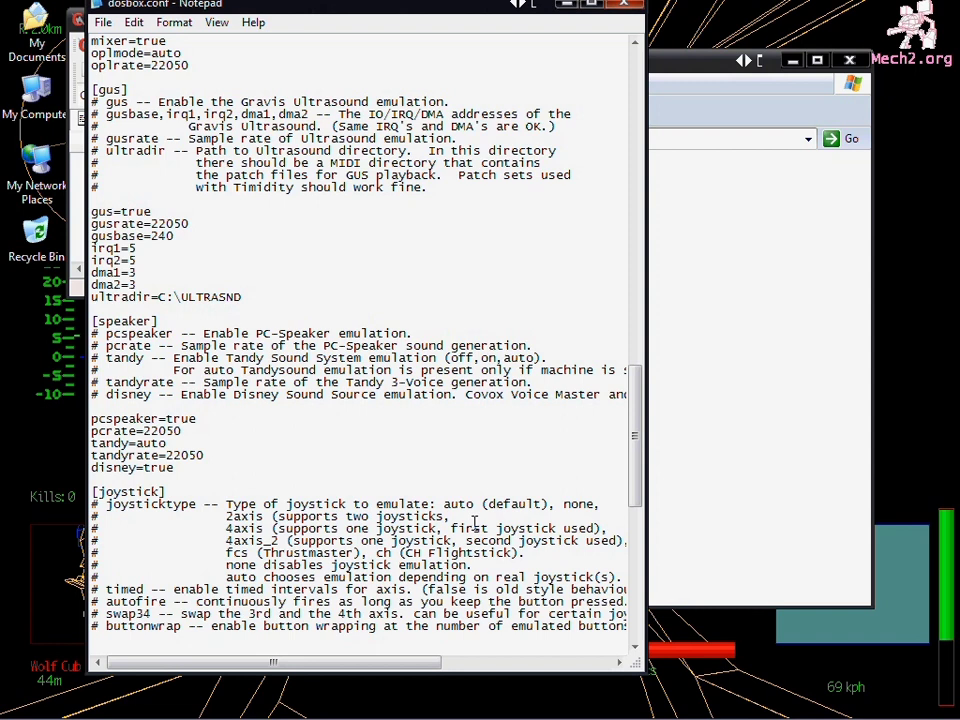
{"action": "scroll", "coordinate": [474, 522], "scroll_direction": "down", "scroll_amount": 4}
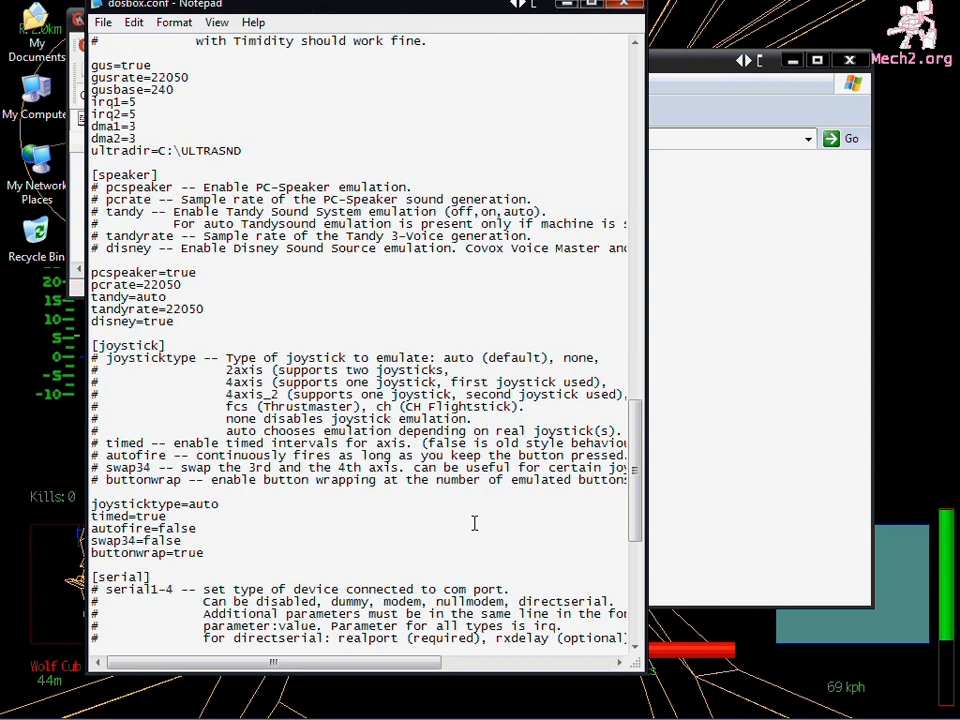
{"action": "scroll", "coordinate": [474, 522], "scroll_direction": "down", "scroll_amount": 4}
{"action": "scroll", "coordinate": [474, 522], "scroll_direction": "down", "scroll_amount": 7}
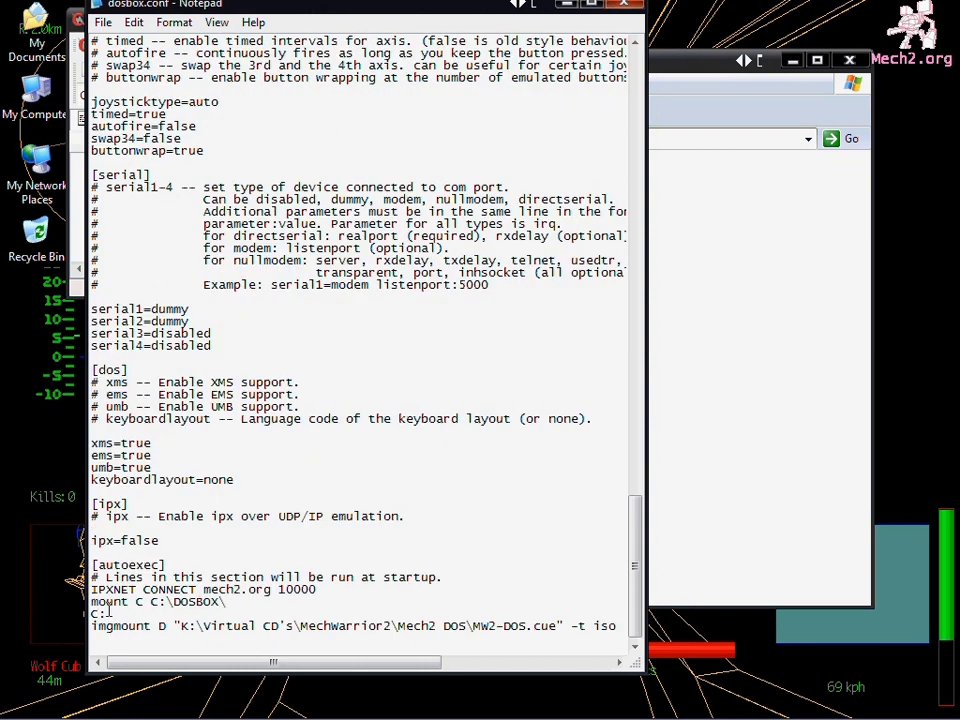
{"action": "double_click", "coordinate": [220, 601]}
{"action": "left_click_drag", "start_coordinate": [220, 601], "coordinate": [90, 601]}
{"action": "left_click", "coordinate": [258, 589]}
{"action": "left_click_drag", "start_coordinate": [167, 541], "coordinate": [121, 541]}
{"action": "type", "text": "true"}
{"action": "left_click_drag", "start_coordinate": [96, 590], "coordinate": [360, 590]}
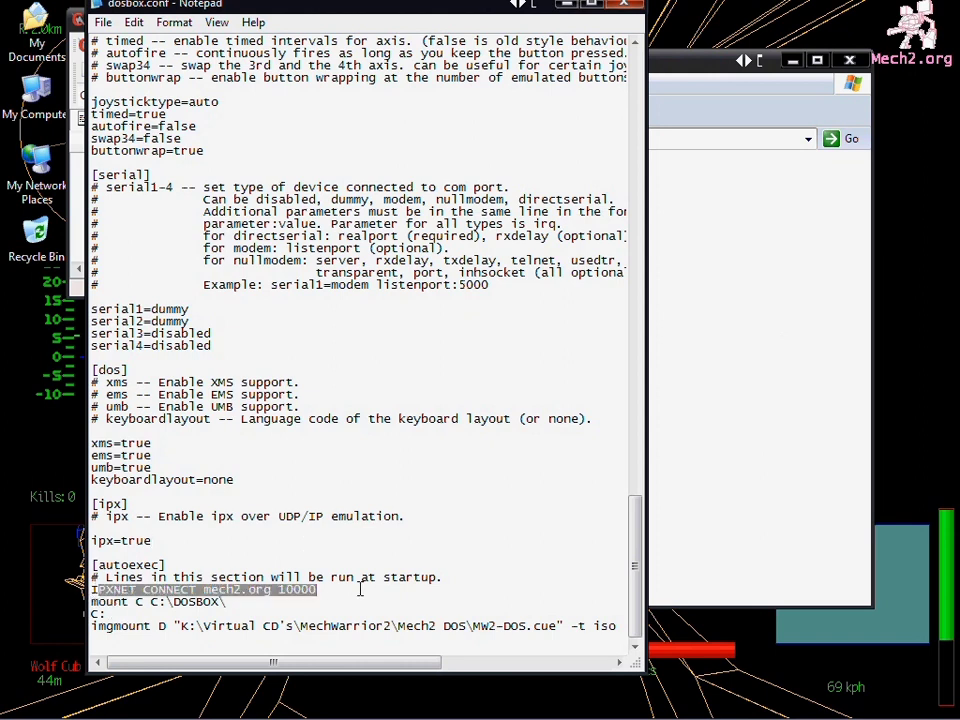
{"action": "left_click", "coordinate": [348, 590]}
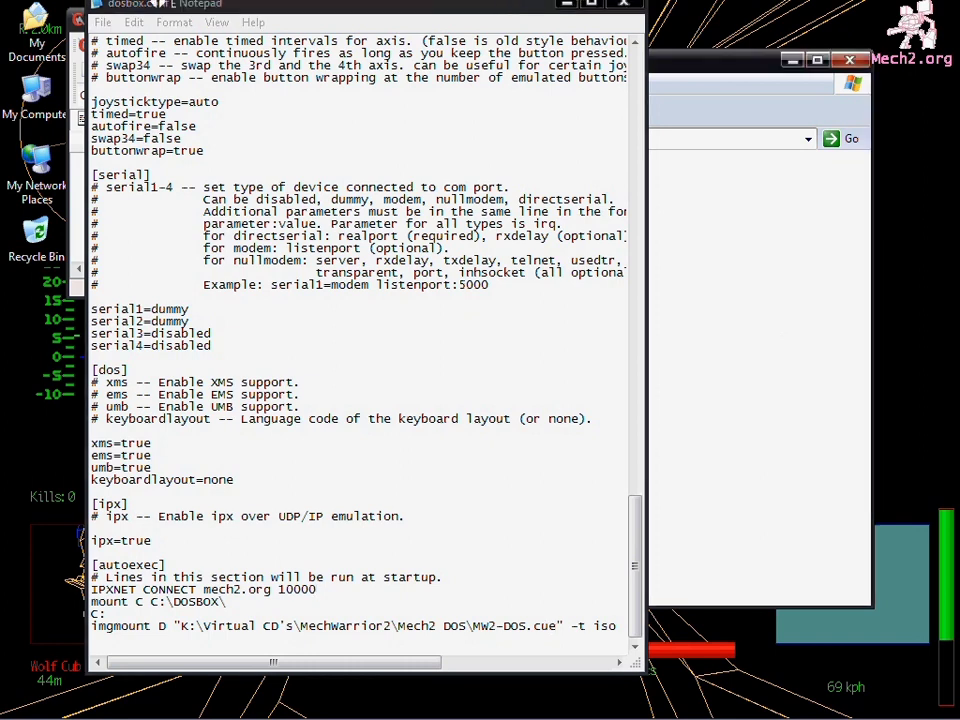
Launch DOSBox with its status window from the installed DOSBox-0.72 programs.
{"action": "left_click", "coordinate": [26, 705]}
{"action": "left_click", "coordinate": [66, 640]}
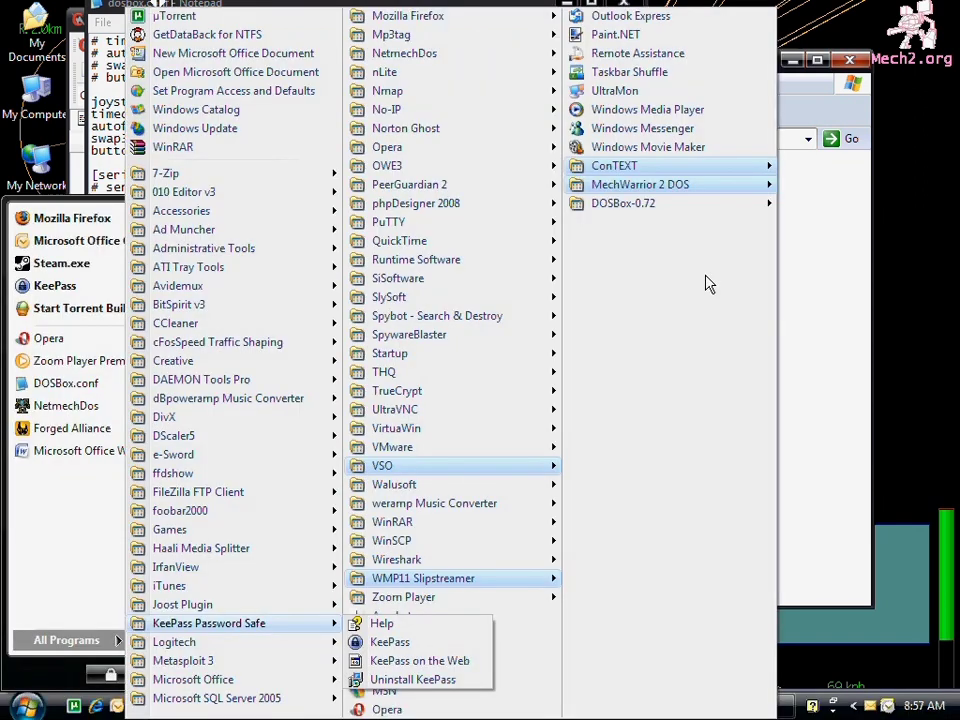
{"action": "mouse_move", "coordinate": [695, 212]}
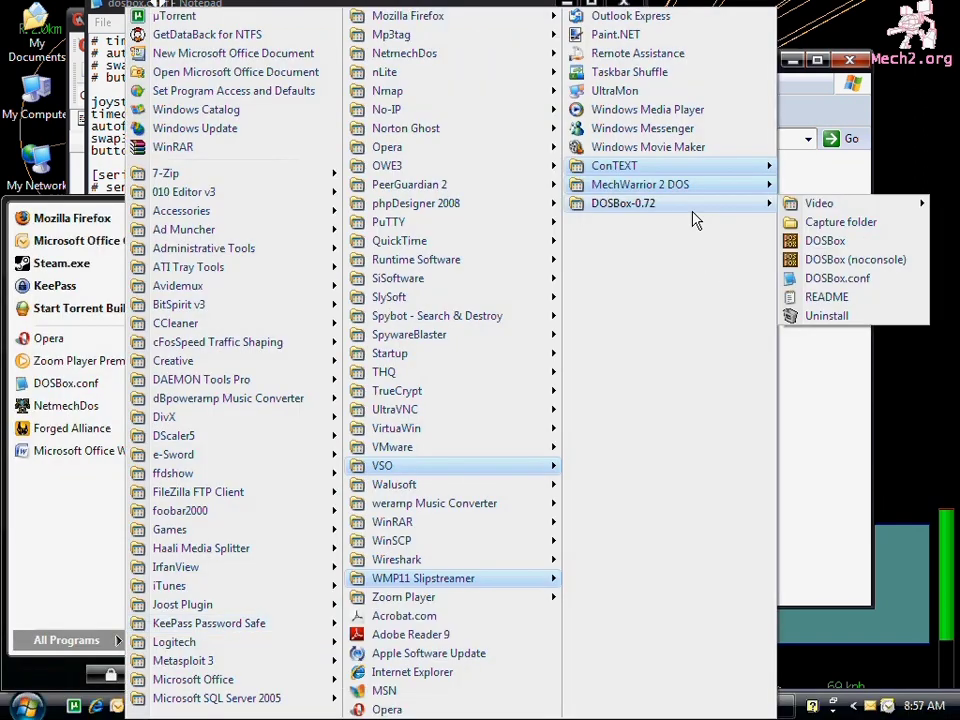
{"action": "left_click", "coordinate": [868, 250]}
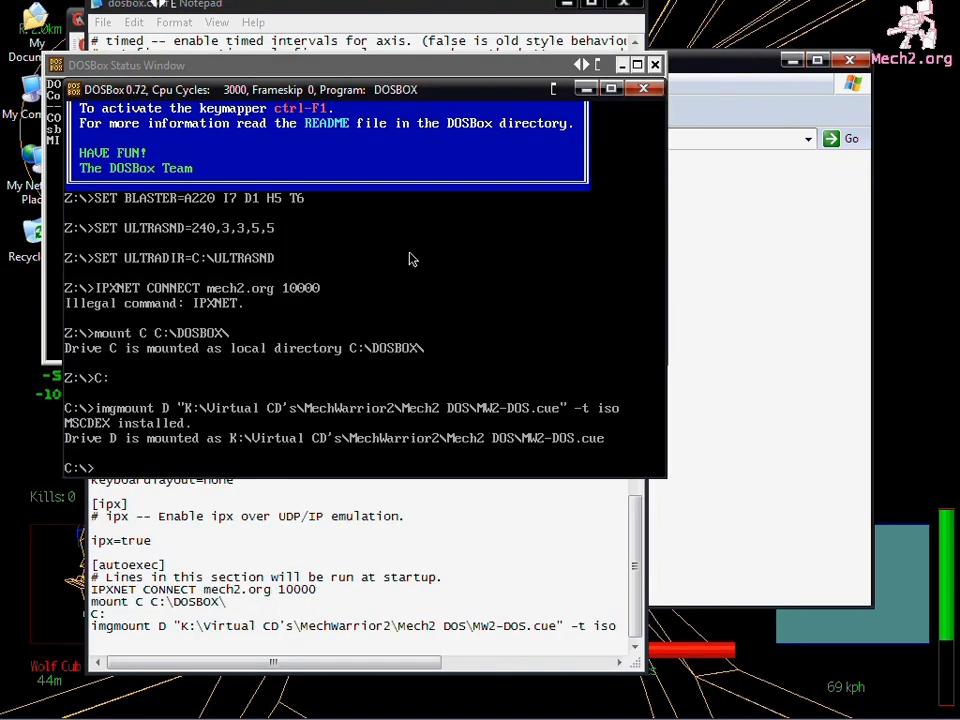
Change to the MECH2 directory at the DOSBox prompt and run MECH2.EXE.
{"action": "type", "text": "cd MECH2"}
{"action": "key", "text": "Return"}
{"action": "type", "text": "MECH2.EXE"}
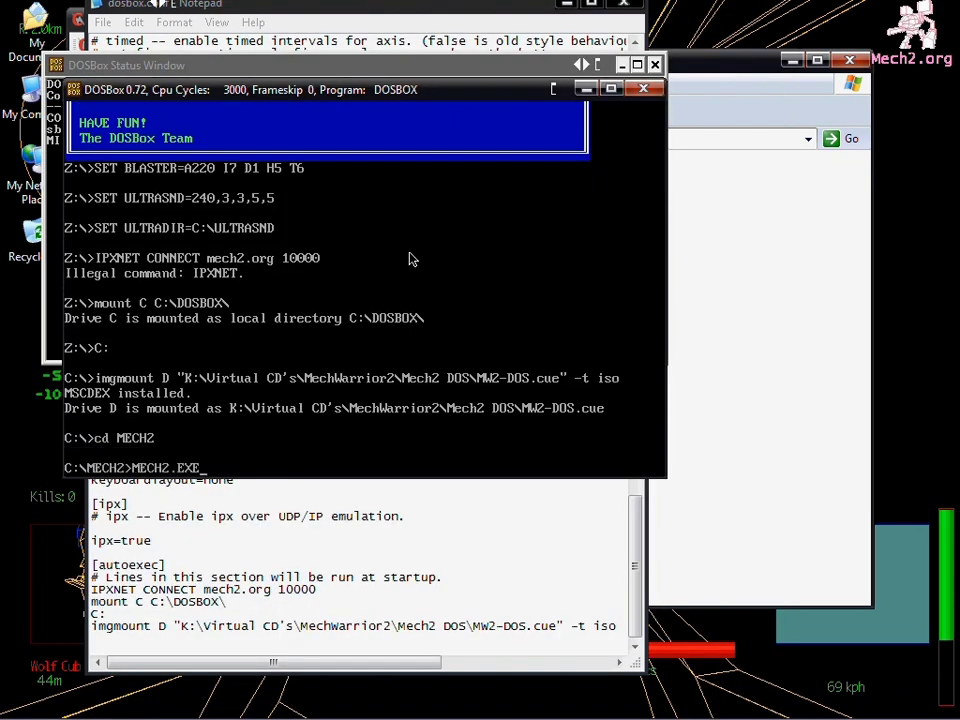
{"action": "key", "text": "Return"}
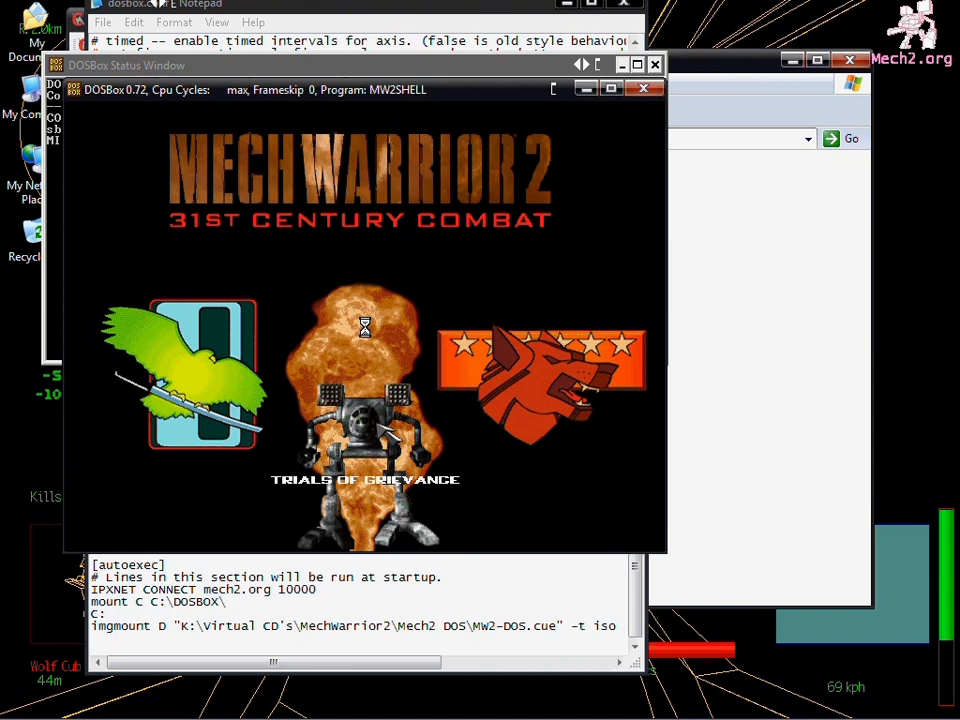
Open the Trials of Grievance scenario screen in MechWarrior 2, and close the DOSBox window.
{"action": "left_click", "coordinate": [386, 428]}
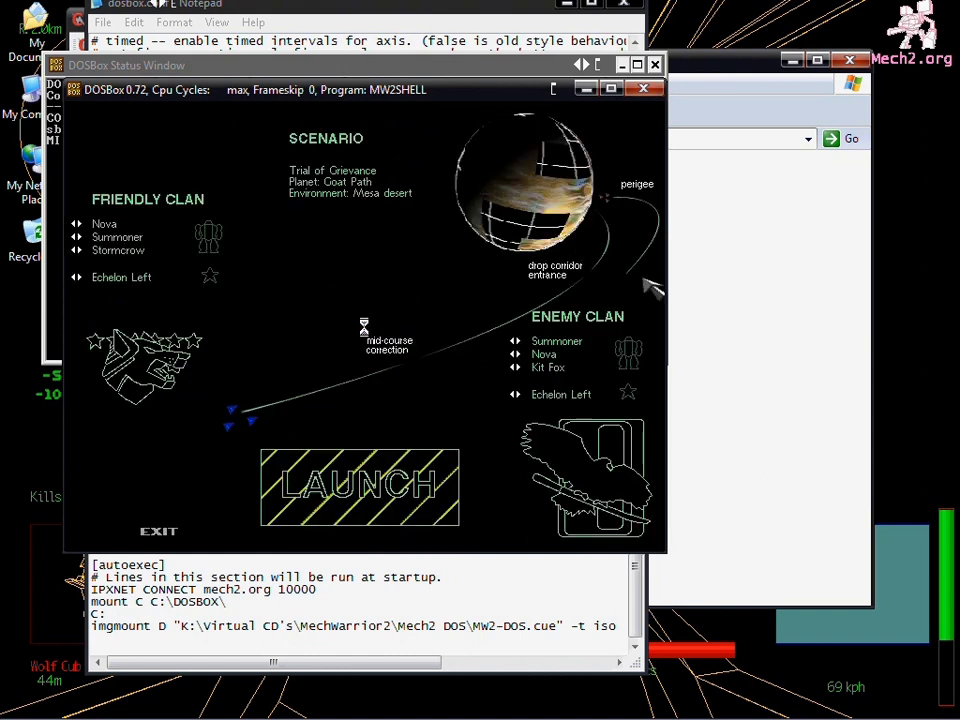
{"action": "key", "text": "super"}
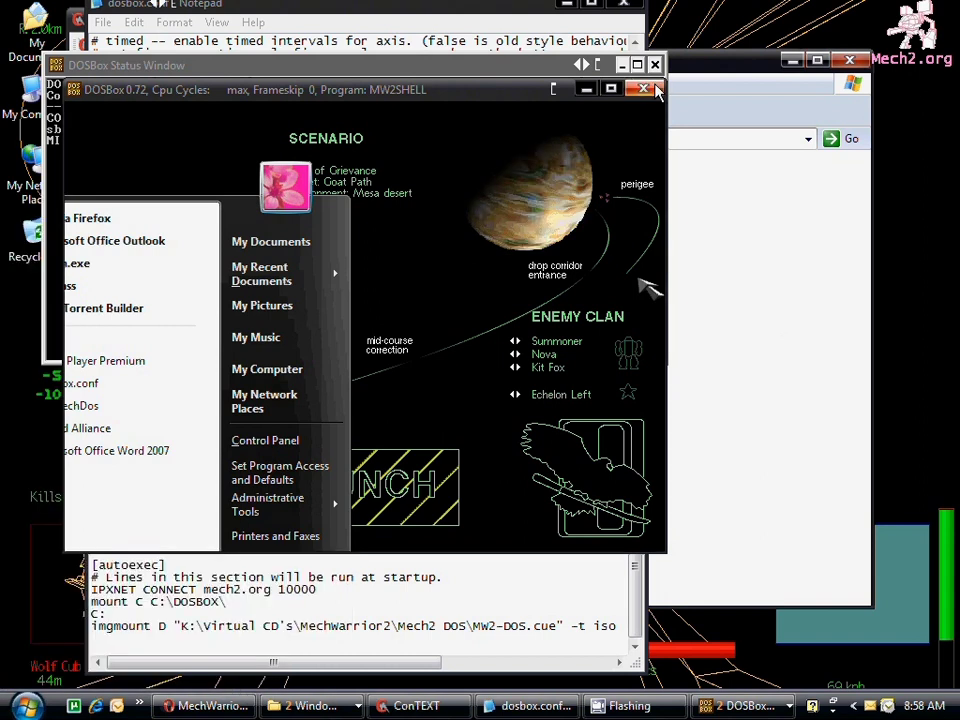
{"action": "left_click", "coordinate": [652, 89]}
Switch to Opera, look over the MechWarrior 2 Resource Forum index, and show the open IRC Server - Semi Permanent topic.
{"action": "mouse_move", "coordinate": [260, 711]}
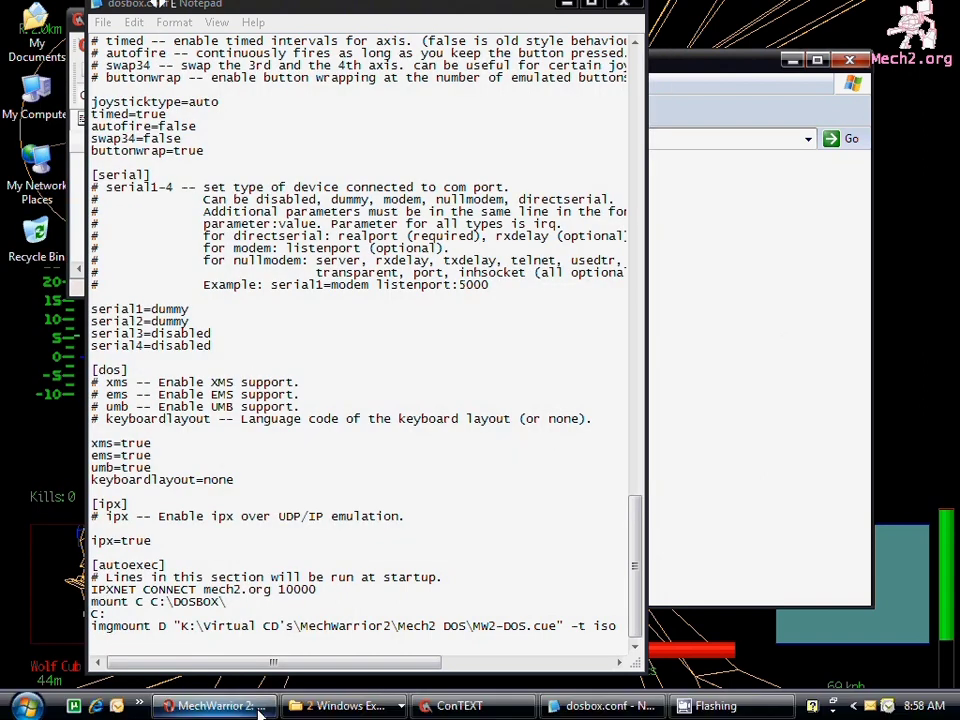
{"action": "left_click", "coordinate": [216, 706]}
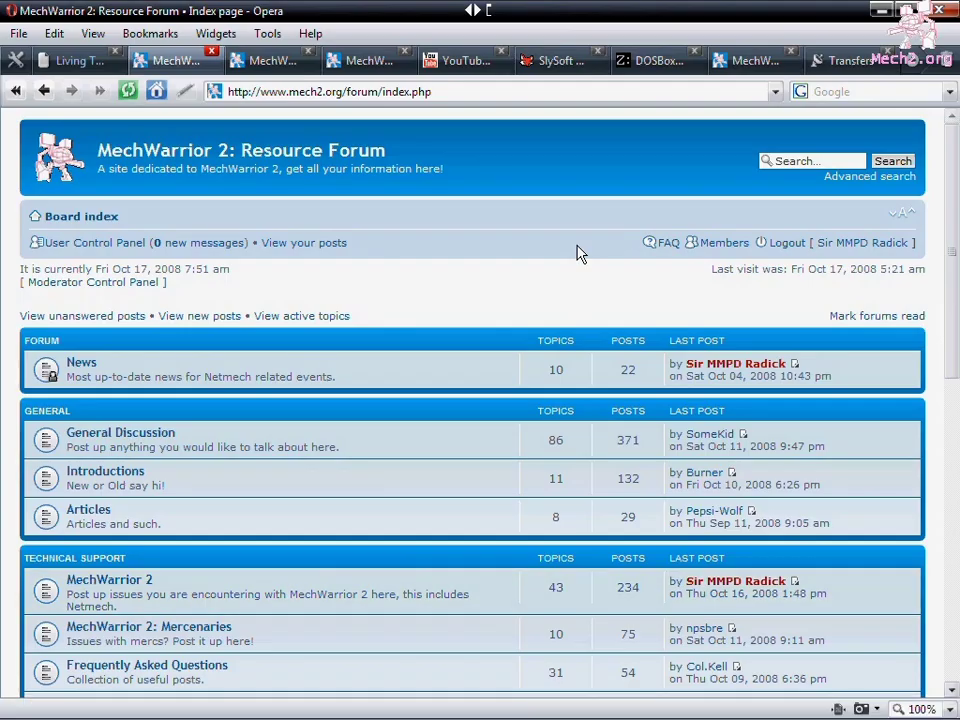
{"action": "scroll", "coordinate": [538, 250], "scroll_direction": "down", "scroll_amount": 3}
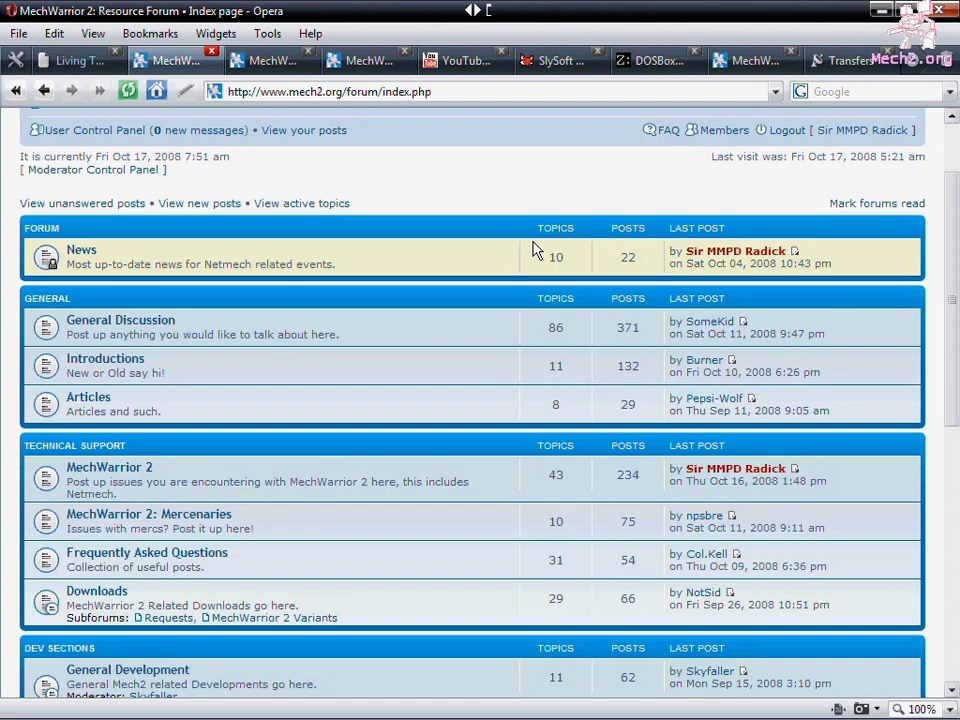
{"action": "scroll", "coordinate": [480, 210], "scroll_direction": "up", "scroll_amount": 3}
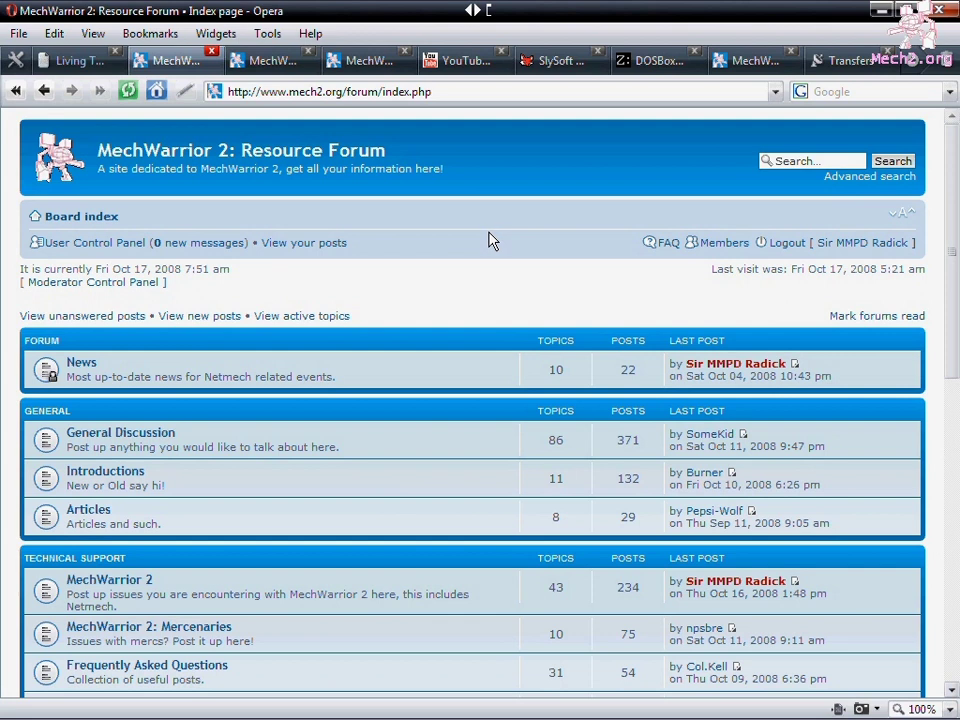
{"action": "left_click", "coordinate": [279, 66]}
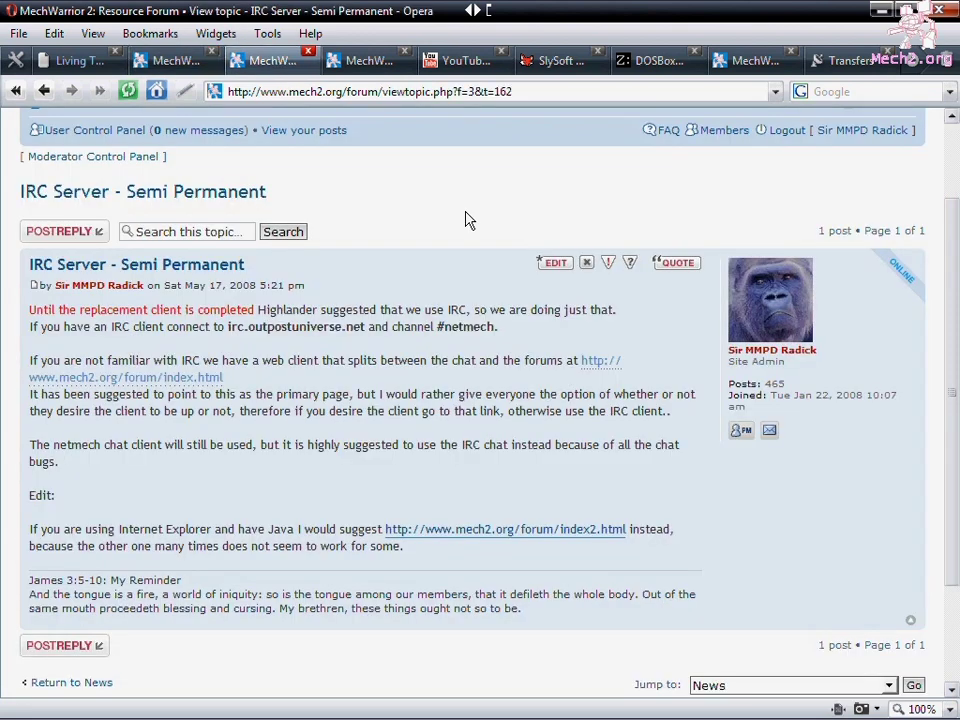